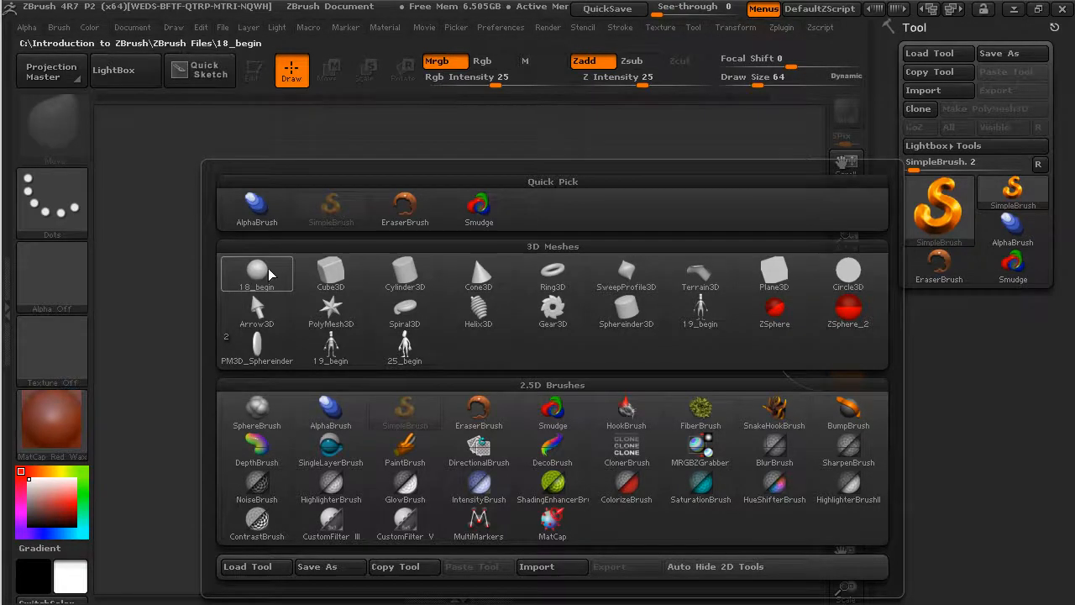
Place the 18_begin sphere on the canvas, make it editable and convert it to a PolyMesh3D.
left_click(256, 270)
left_click_drag(464, 364, 679, 460)
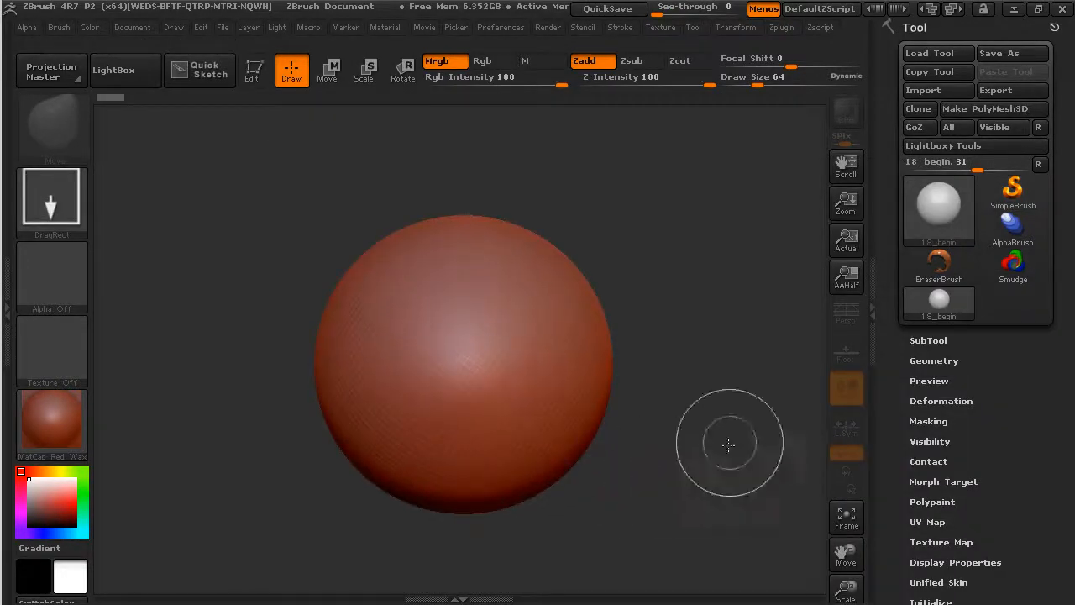
key("t")
left_click(982, 109)
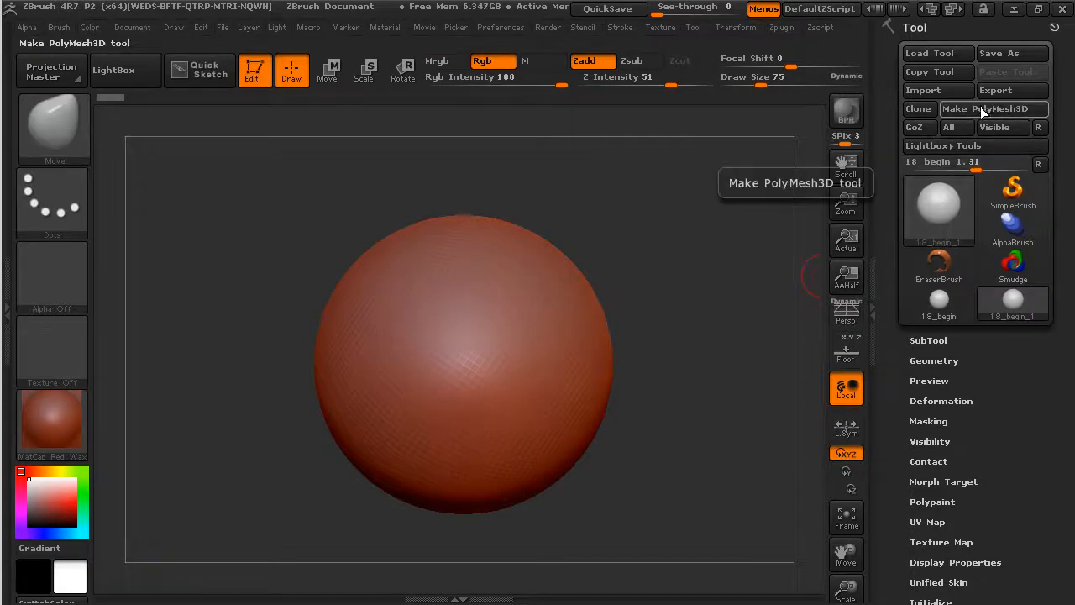
Set the Move brush's draw size to 131.
left_click_drag(657, 292, 671, 334, "alt")
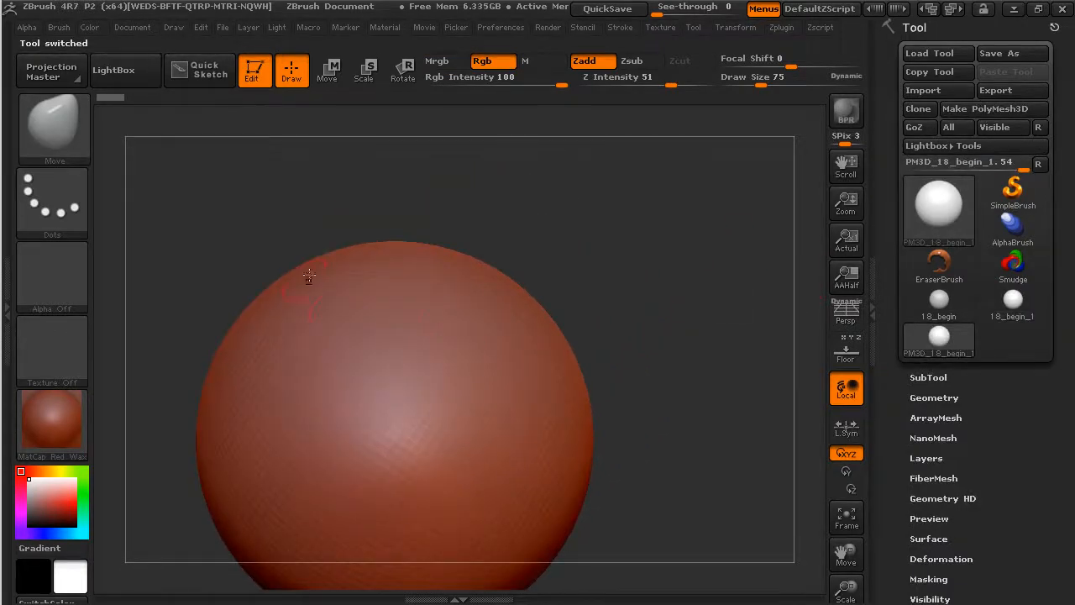
mouse_move(586, 257)
left_mouse_down("alt")
mouse_move(607, 259)
mouse_move(576, 259)
left_mouse_up("alt")
left_click_drag(761, 84, 772, 84)
left_click_drag(660, 209, 646, 246, "alt")
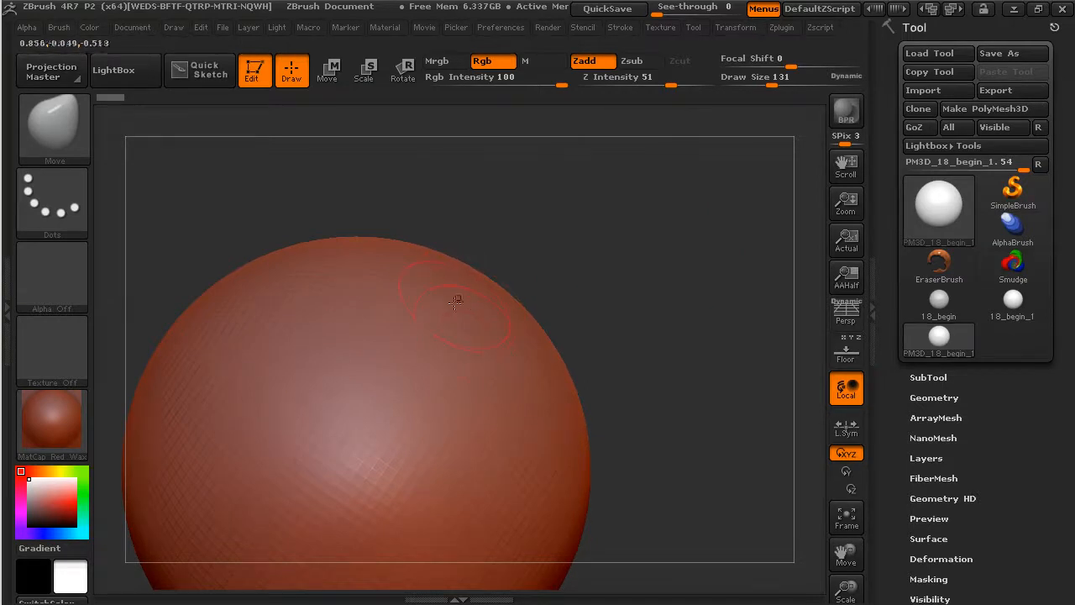
Pull a horn out of the sphere's upper right side with the Move brush and lengthen it with repeated strokes.
mouse_move(454, 307)
left_mouse_down()
mouse_move(540, 188)
mouse_move(575, 158)
left_mouse_up()
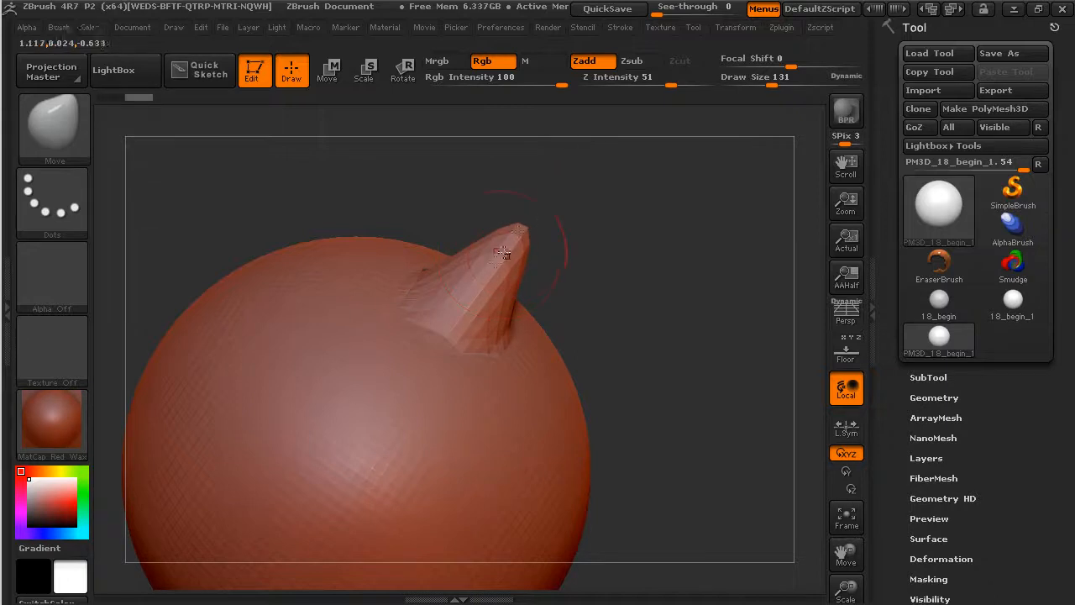
left_click_drag(521, 227, 571, 185)
mouse_move(610, 290)
left_mouse_down()
mouse_move(624, 264)
mouse_move(593, 235)
mouse_move(630, 260)
left_mouse_up()
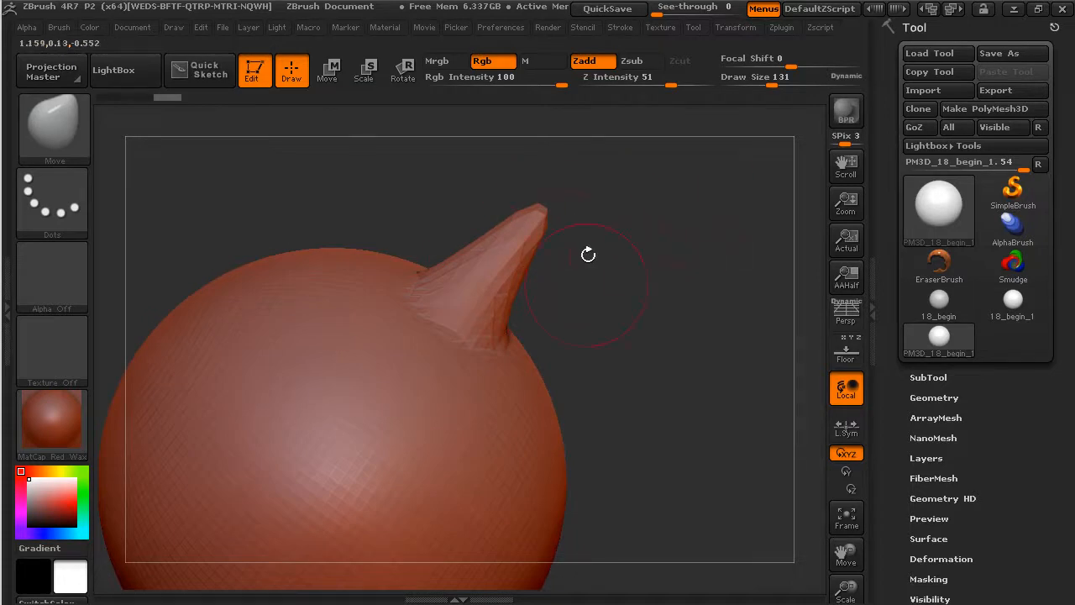
mouse_move(539, 219)
left_mouse_down()
mouse_move(518, 246)
mouse_move(549, 211)
mouse_move(647, 166)
left_mouse_up()
mouse_move(575, 201)
left_mouse_down()
mouse_move(653, 168)
mouse_move(641, 196)
mouse_move(689, 259)
mouse_move(567, 249)
left_mouse_up()
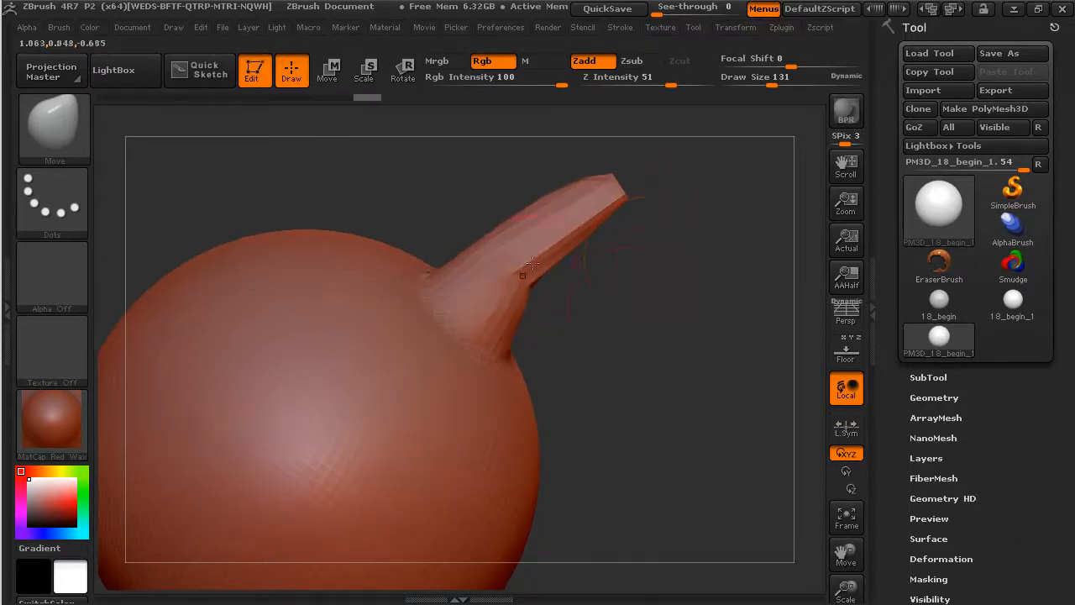
Subdivide the mesh and pull a second, longer spike out of the sphere beside the first horn.
left_click_drag(626, 292, 517, 257)
key("ctrl+d")
mouse_move(369, 271)
left_mouse_down()
mouse_move(405, 225)
mouse_move(545, 174)
mouse_move(611, 179)
mouse_move(605, 282)
mouse_move(732, 112)
mouse_move(818, 82)
mouse_move(820, 13)
left_mouse_up()
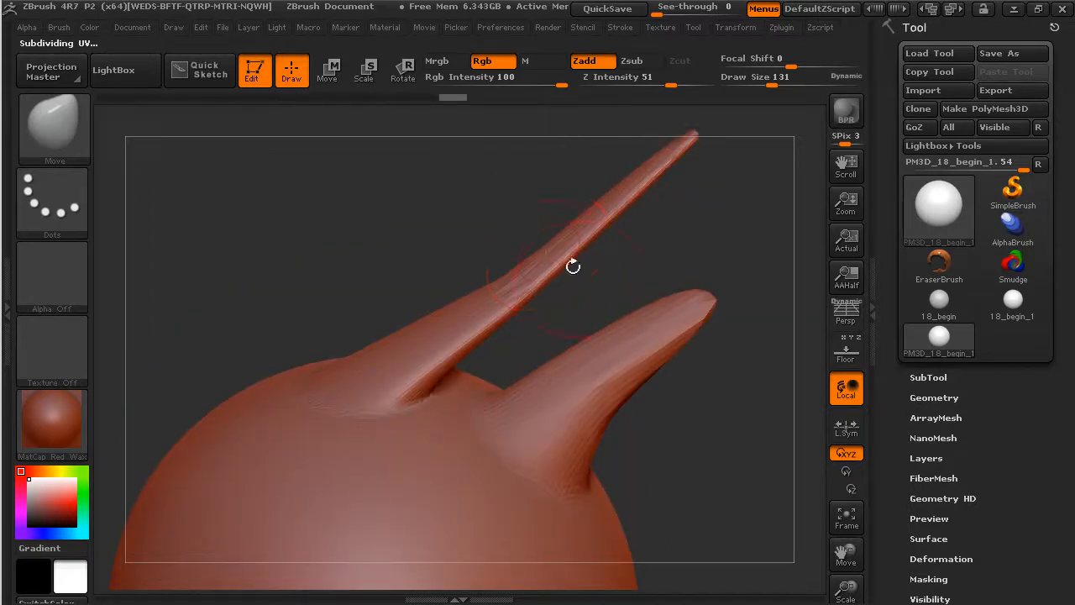
left_click_drag(612, 293, 619, 227)
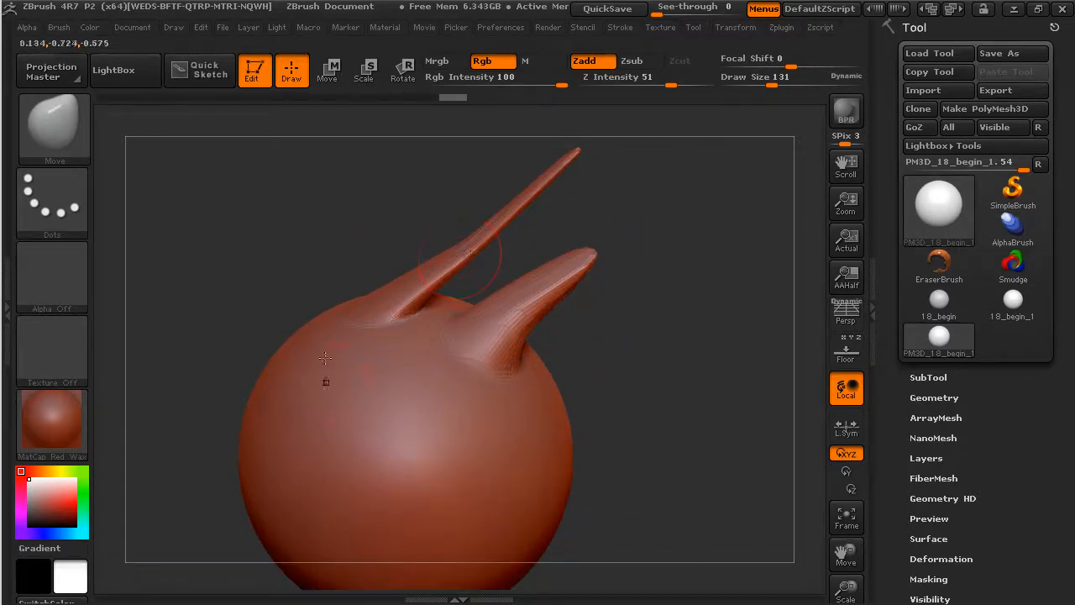
left_click_drag(600, 312, 652, 339, "alt")
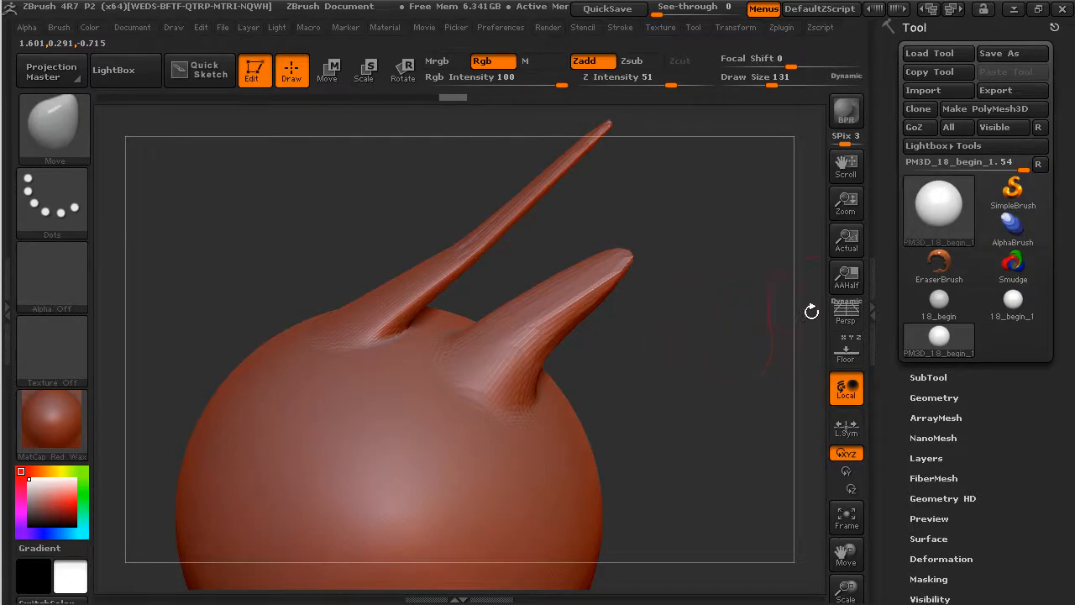
Undo all the horn strokes and the subdivision back to the plain sphere.
key("ctrl+z")
key("ctrl+z")
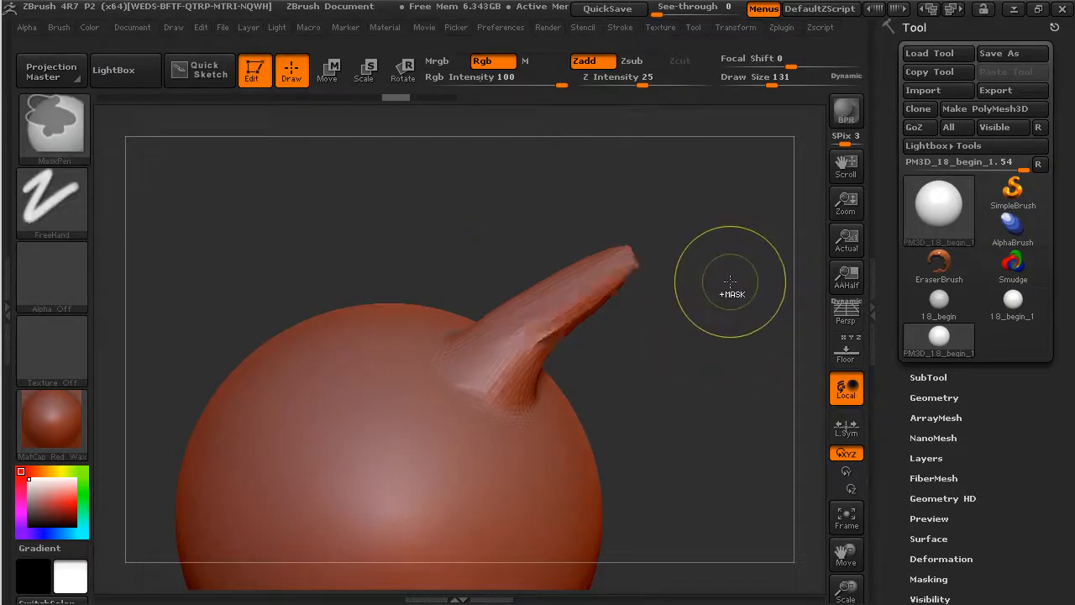
key("ctrl+z")
key("ctrl+z")
key("ctrl+z")
key("ctrl+z")
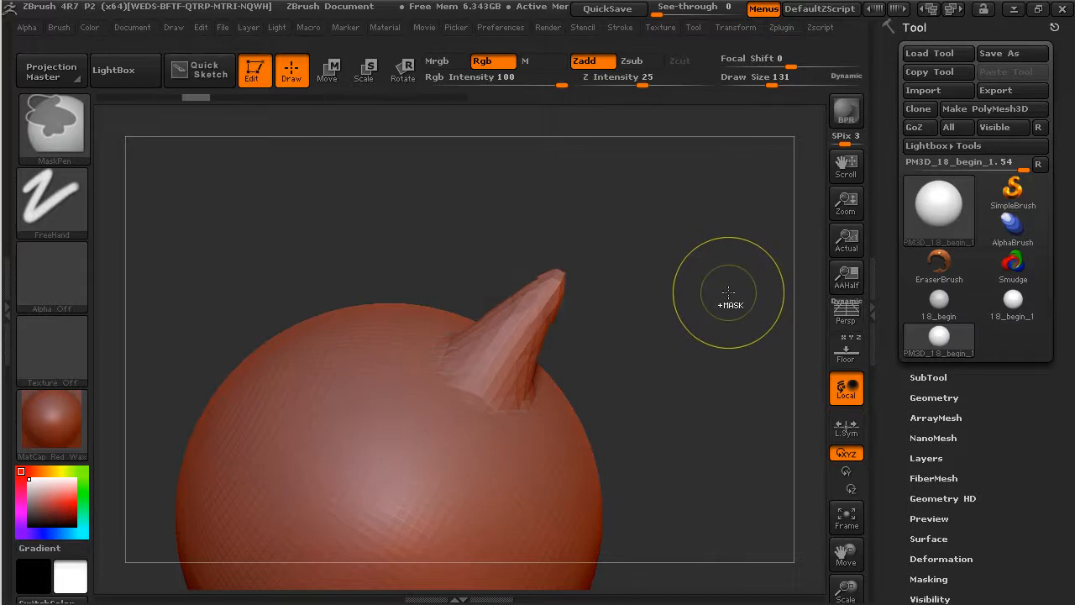
key("ctrl+z")
key("ctrl+z")
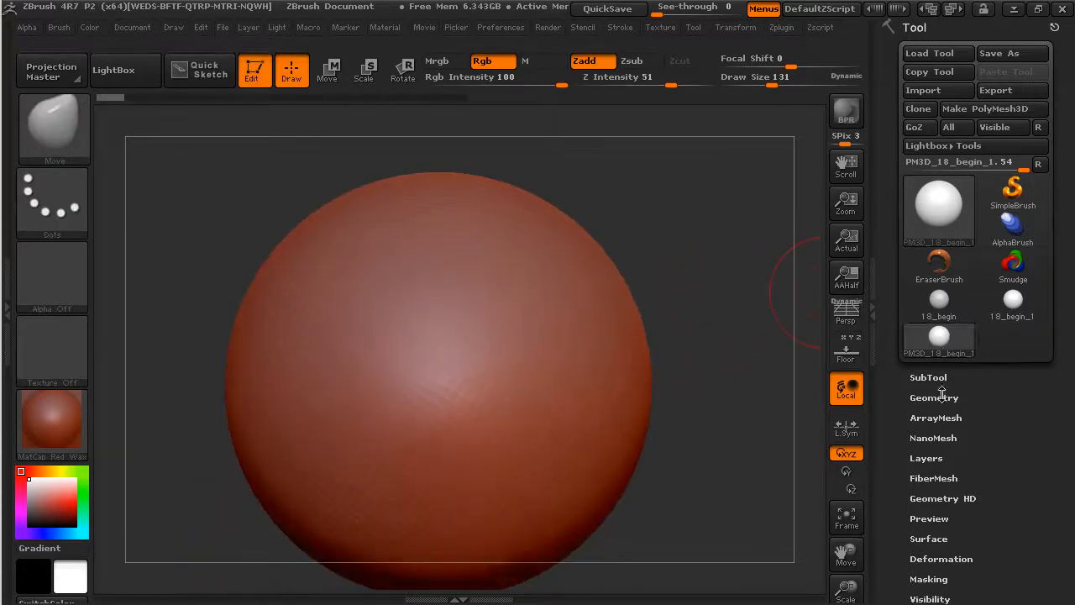
Convert the sphere to a DynaMesh with a resolution of 256.
left_click(938, 396)
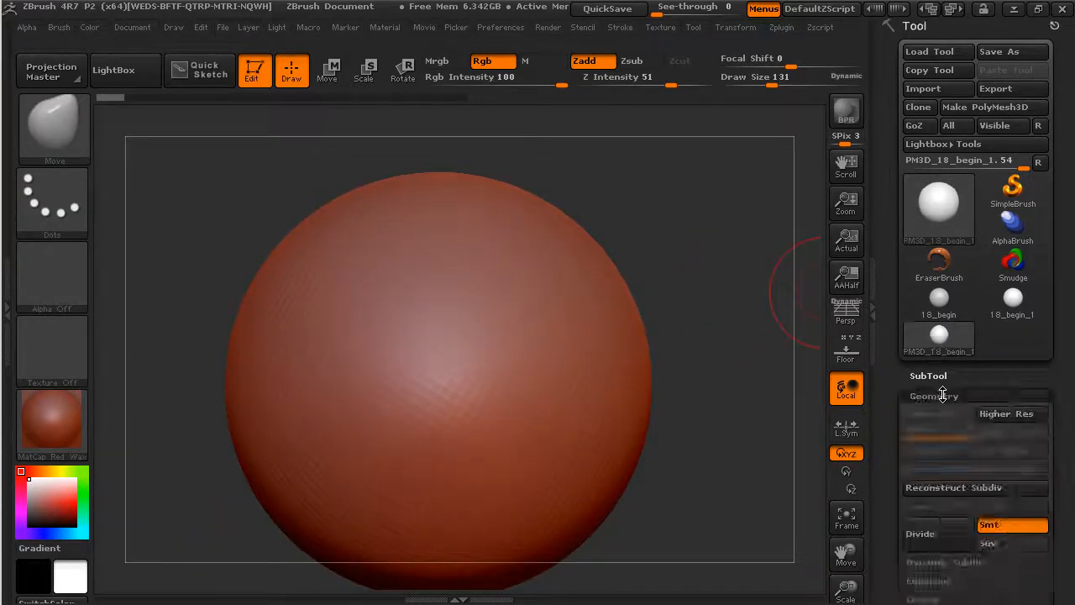
scroll(890, 406, "down", 1)
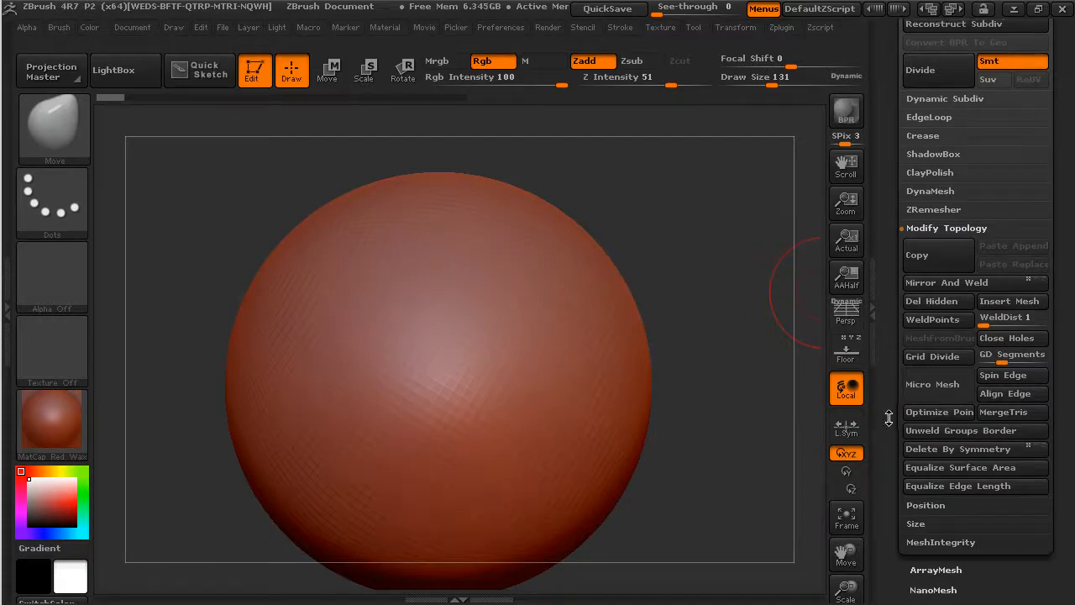
scroll(892, 391, "down", 3)
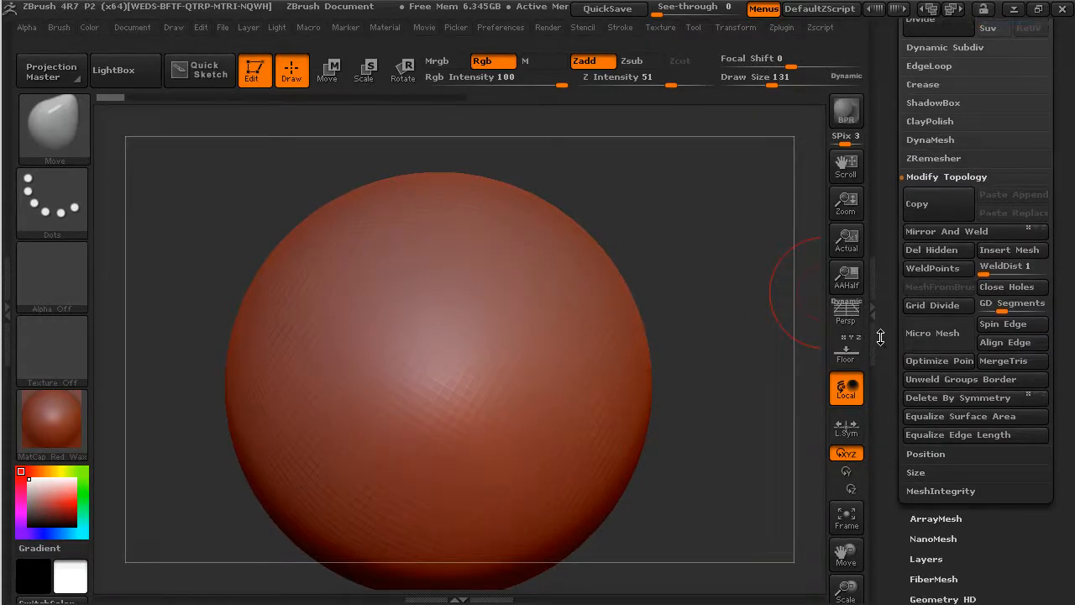
scroll(880, 277, "up", 3)
left_click(935, 187)
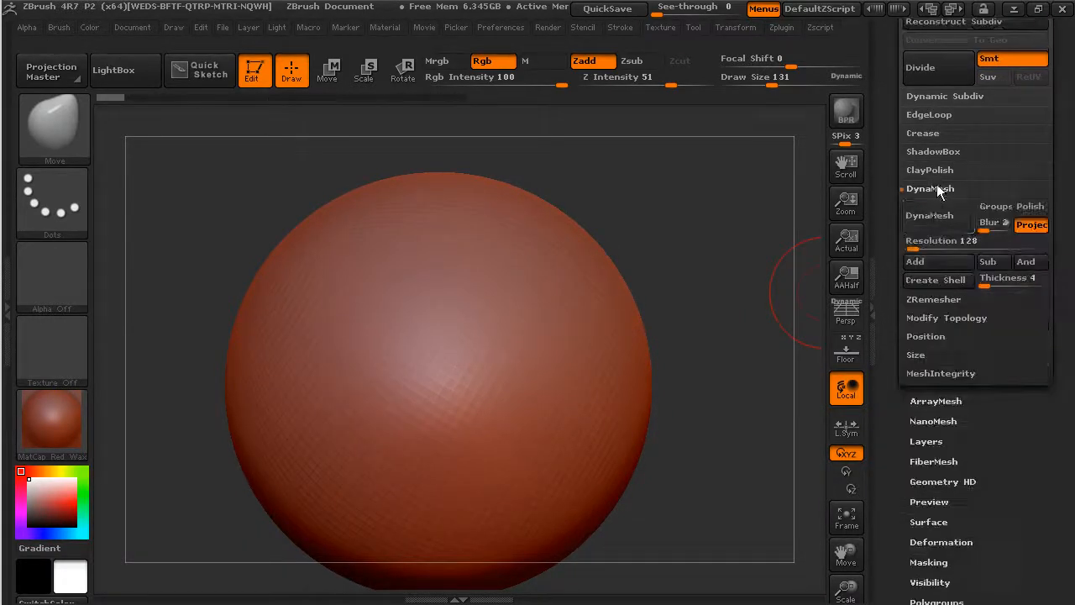
left_click(939, 242)
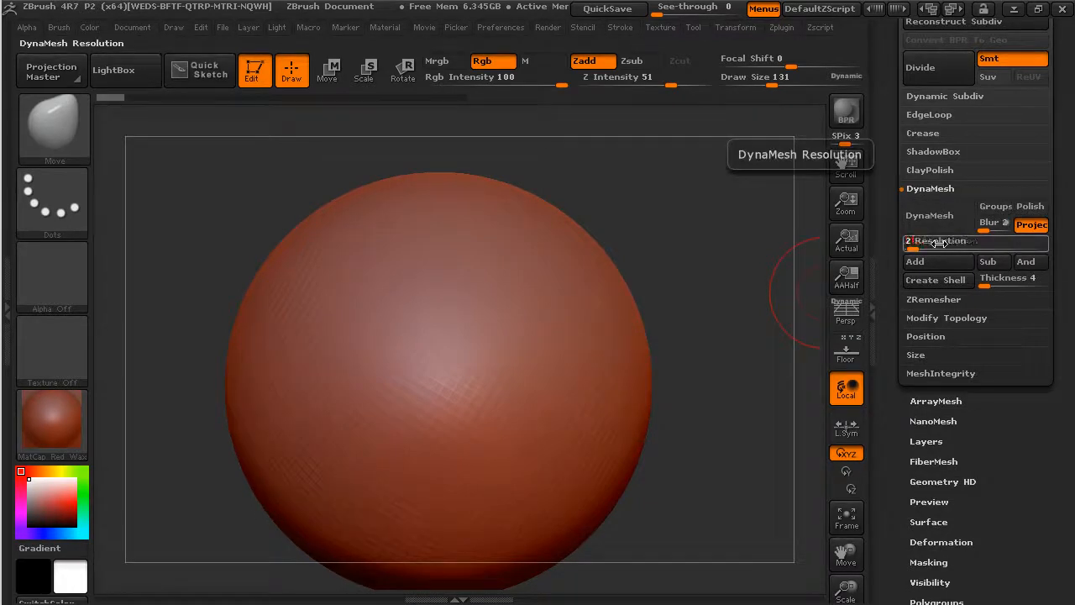
type("256")
key("Return")
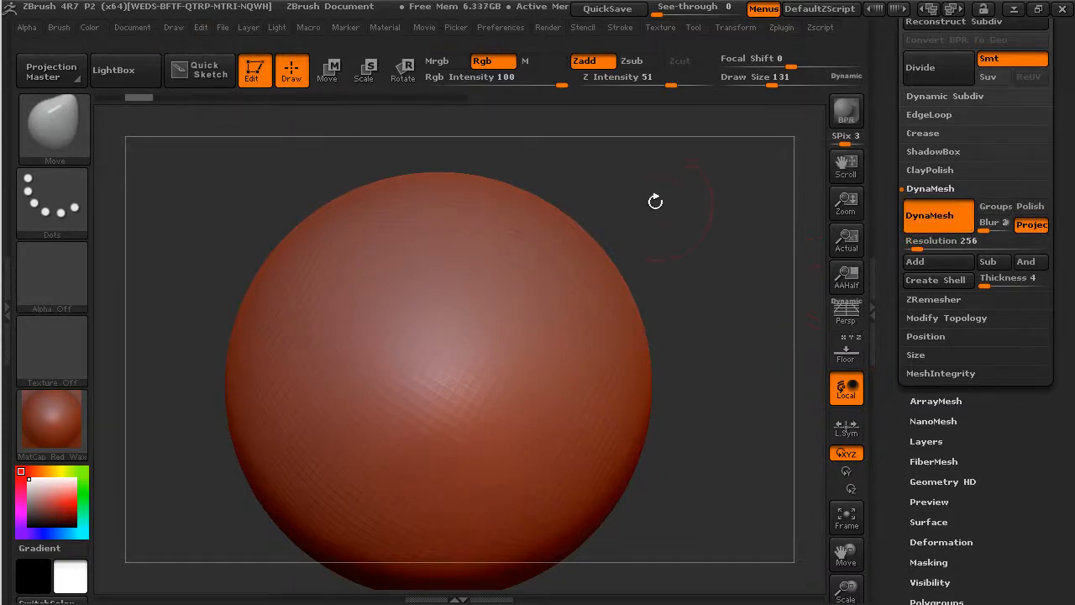
Pull a cone-shaped horn out of the sphere's upper right side and remesh it with DynaMesh.
left_click_drag(695, 219, 586, 269, "alt")
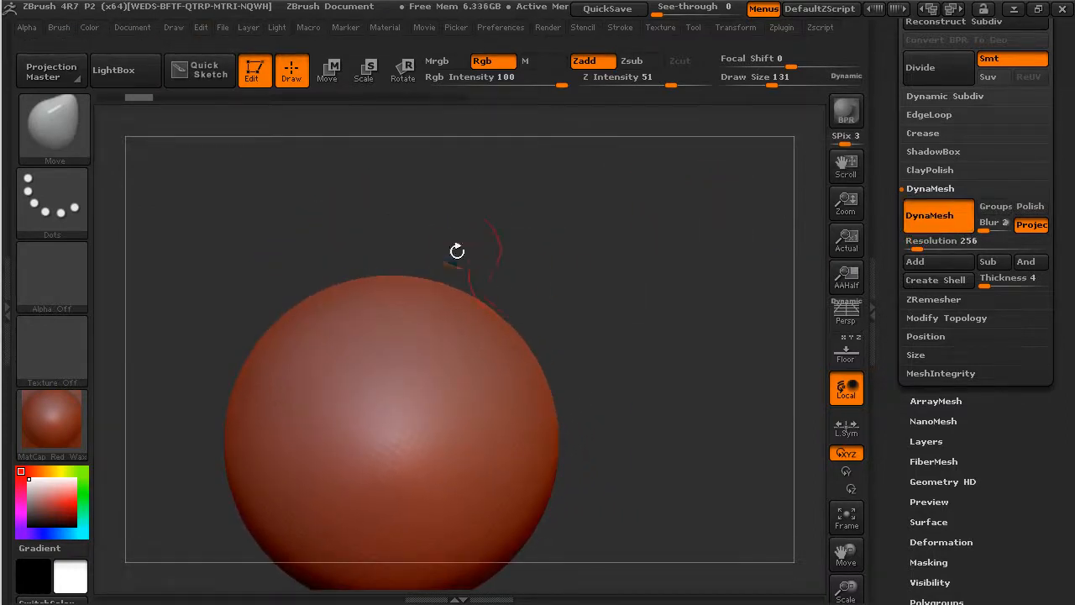
mouse_move(483, 309)
left_mouse_down()
mouse_move(521, 238)
mouse_move(667, 126)
left_mouse_up()
left_click(644, 321, "ctrl")
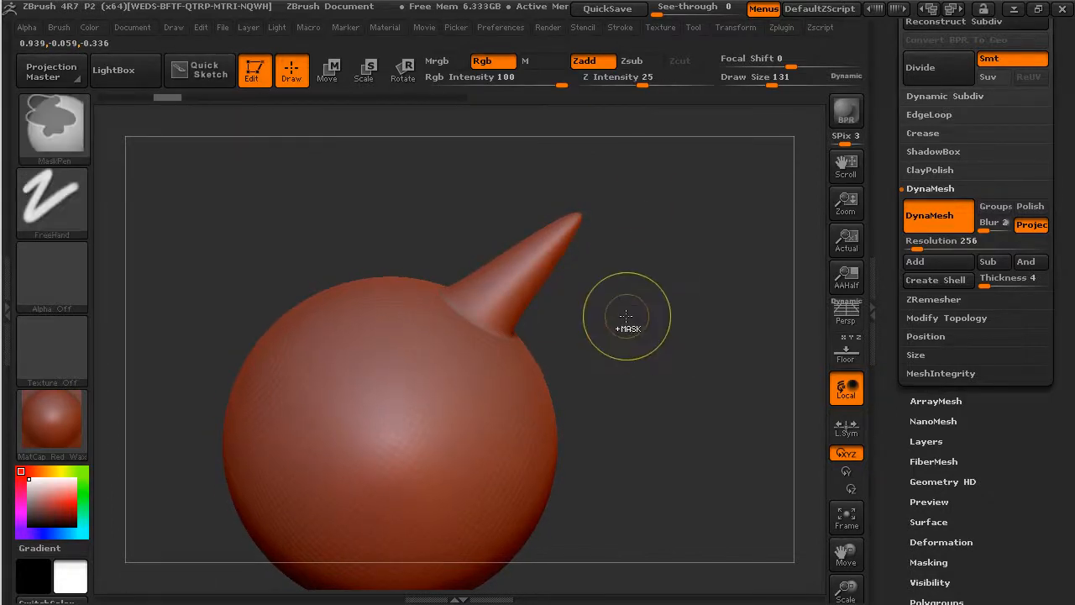
left_click(651, 326, "ctrl")
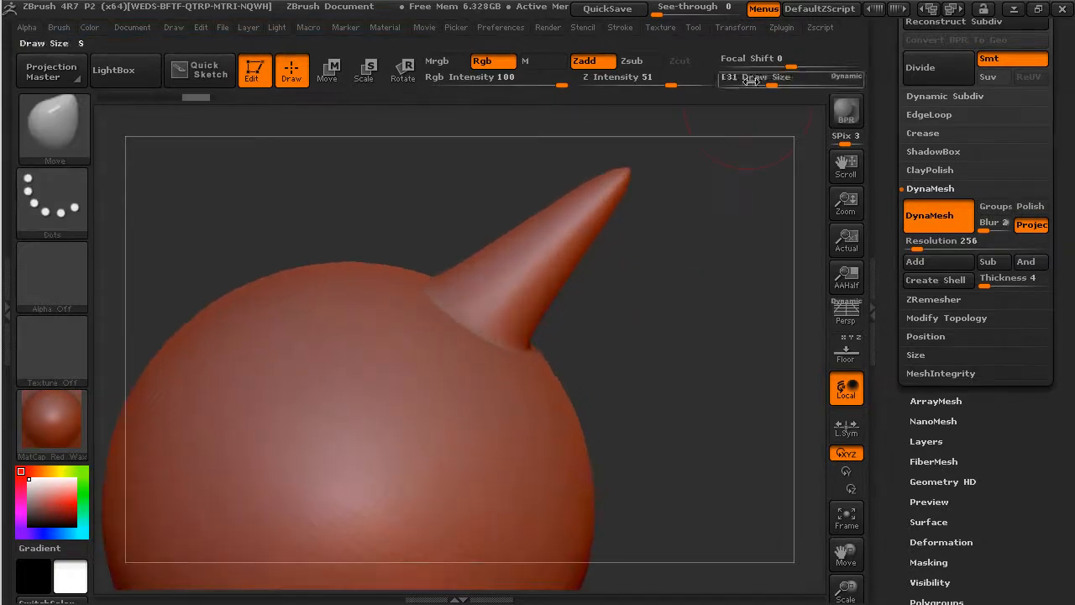
Show the PolyFrame wireframe and examine the polygon distribution around the horn's base.
left_click(735, 27)
left_click(834, 320)
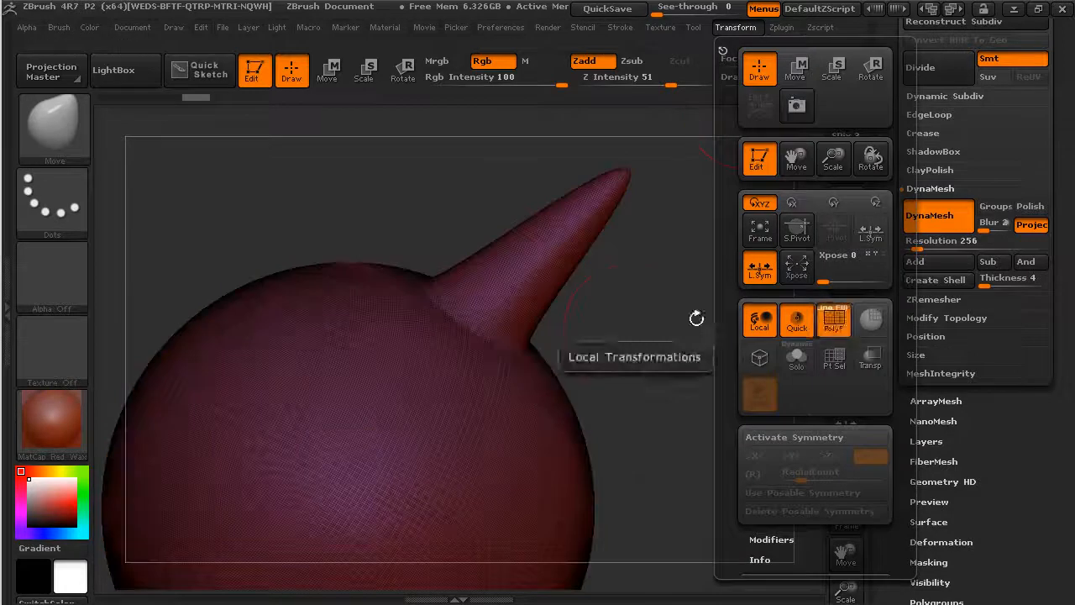
left_click_drag(641, 336, 696, 333)
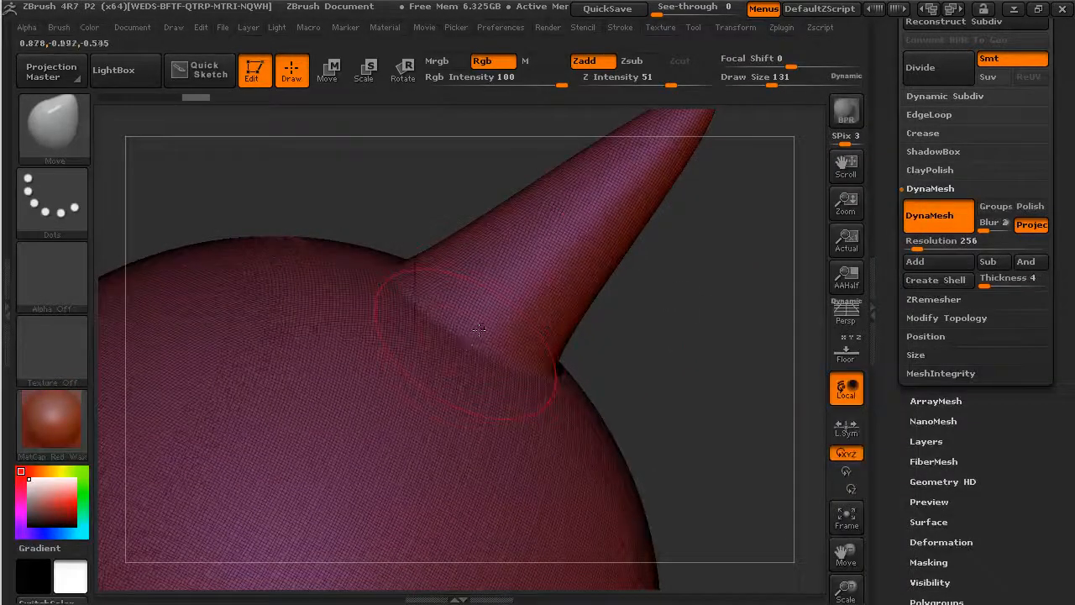
mouse_move(672, 311)
left_mouse_down()
mouse_move(710, 311)
mouse_move(614, 315)
left_mouse_up()
Pull a long curved horn out of the other side of the sphere with the SnakeHook brush.
left_click(54, 126)
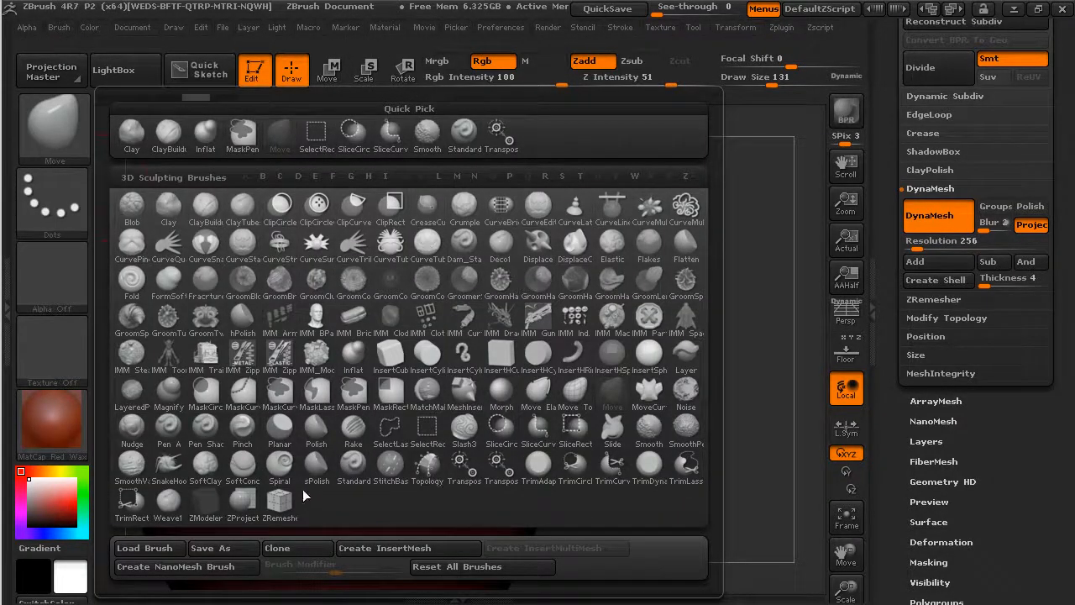
key("s")
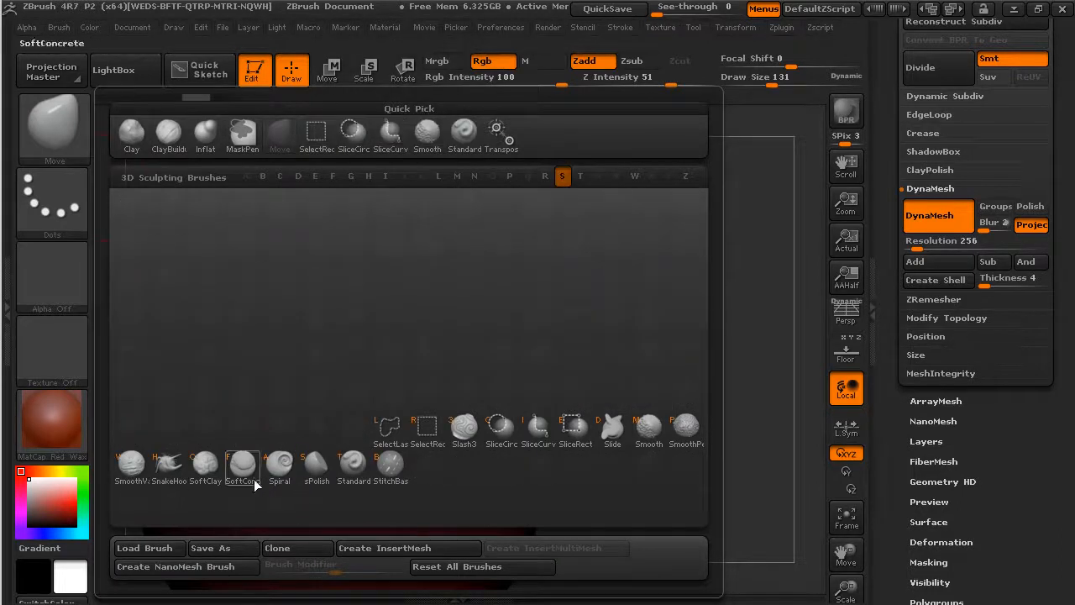
left_click(169, 465)
left_click_drag(613, 337, 682, 385, "alt")
left_click_drag(429, 271, 424, 266, "alt")
mouse_move(404, 367)
left_mouse_down()
mouse_move(378, 279)
mouse_move(385, 220)
mouse_move(429, 193)
left_mouse_up()
mouse_move(487, 247)
left_mouse_down("alt")
mouse_move(525, 188)
mouse_move(571, 344)
left_mouse_up("alt")
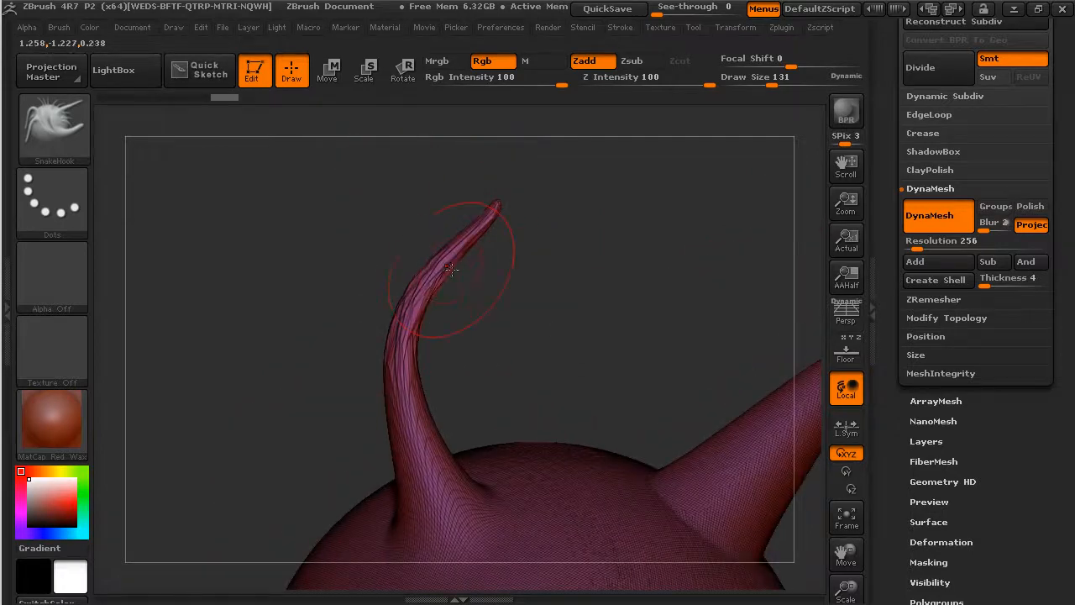
left_click_drag(590, 290, 591, 369, "alt")
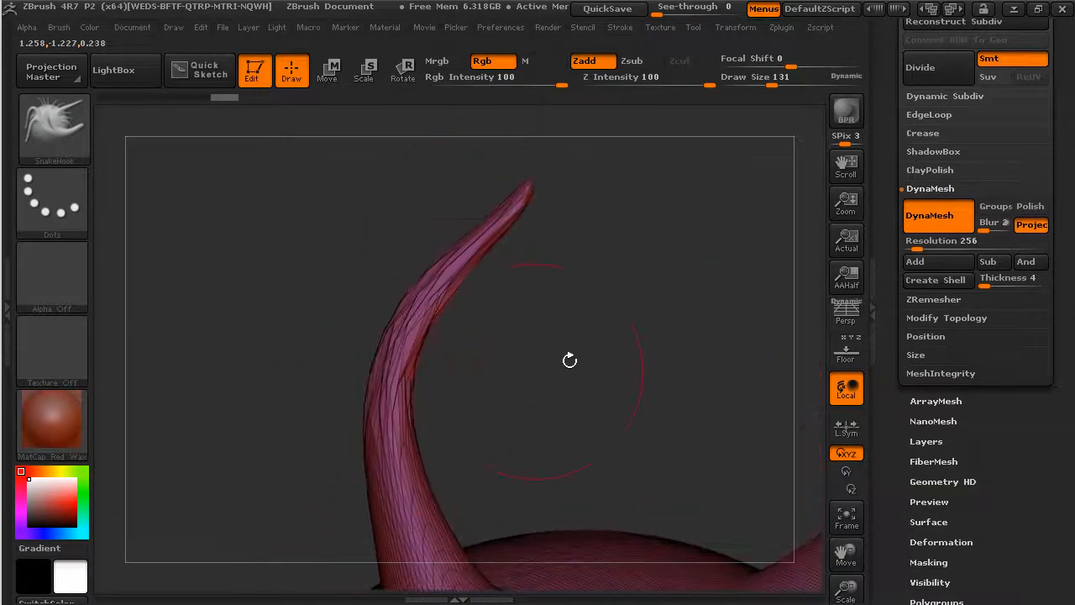
left_click_drag(417, 343, 542, 291, "alt")
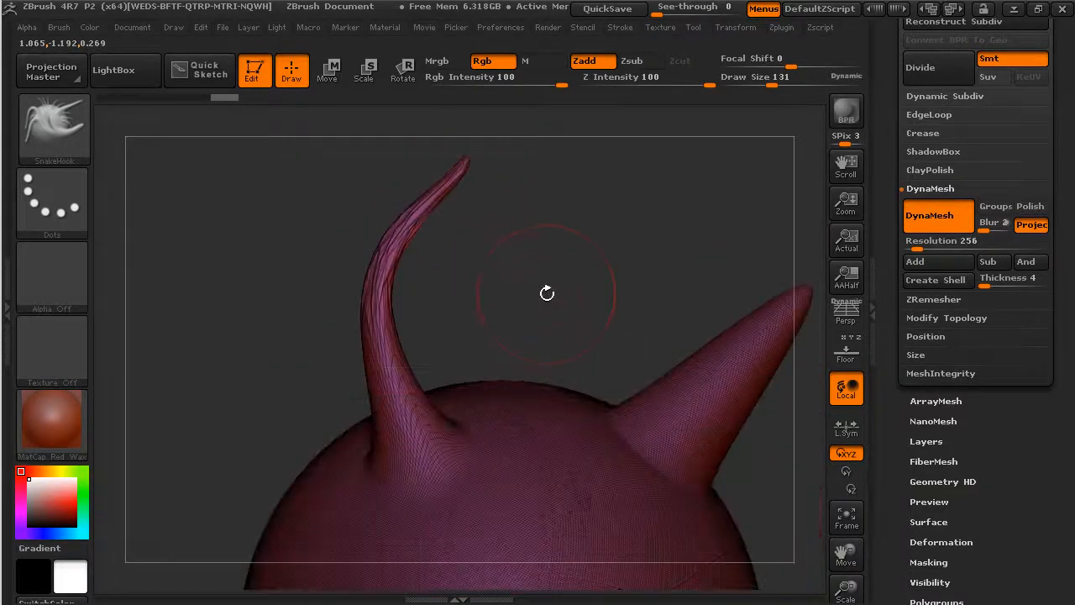
Remesh the curved horn with DynaMesh and stretch it into a longer, smoother tail.
key("ctrl")
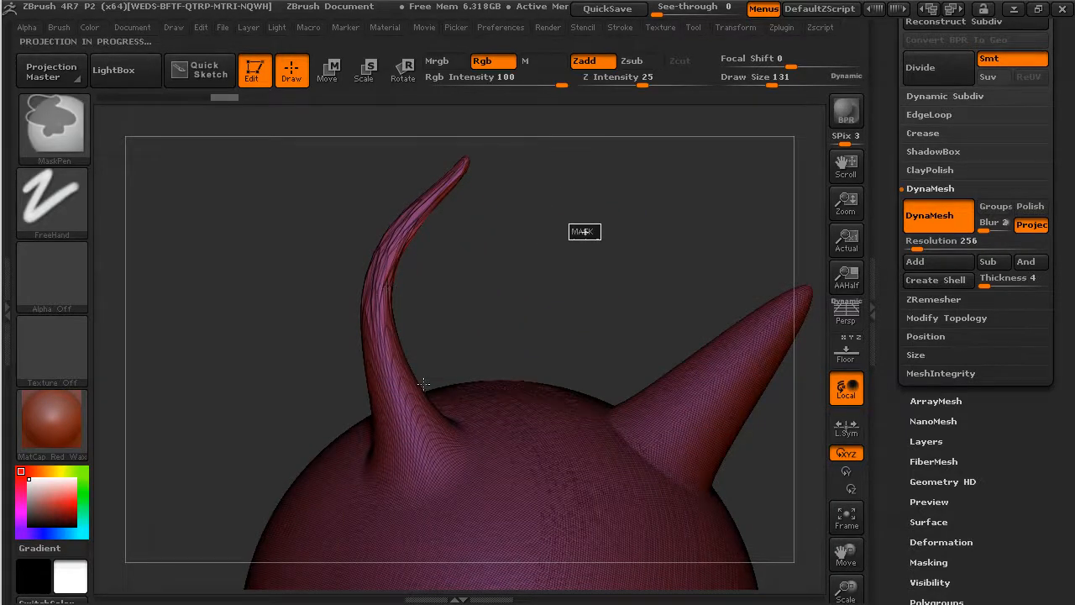
mouse_move(442, 264)
left_mouse_down()
mouse_move(538, 261)
mouse_move(516, 269)
mouse_move(457, 215)
mouse_move(531, 147)
mouse_move(599, 158)
mouse_move(505, 320)
mouse_move(590, 360)
left_mouse_up()
key("shift")
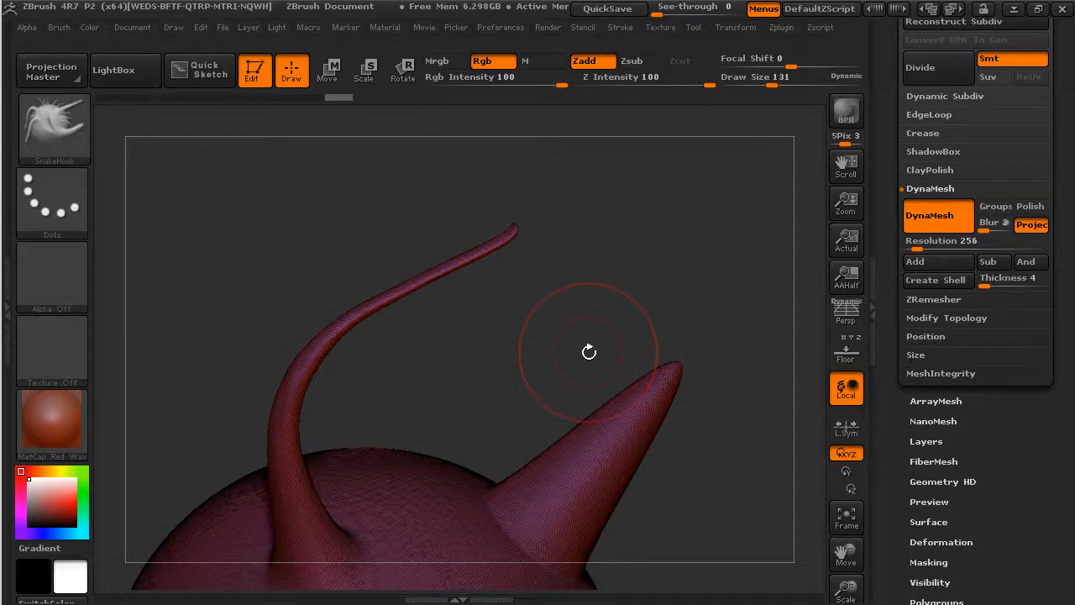
Turn off the PolyFrame wireframe display.
left_click_drag(588, 331, 704, 238)
left_click(729, 27)
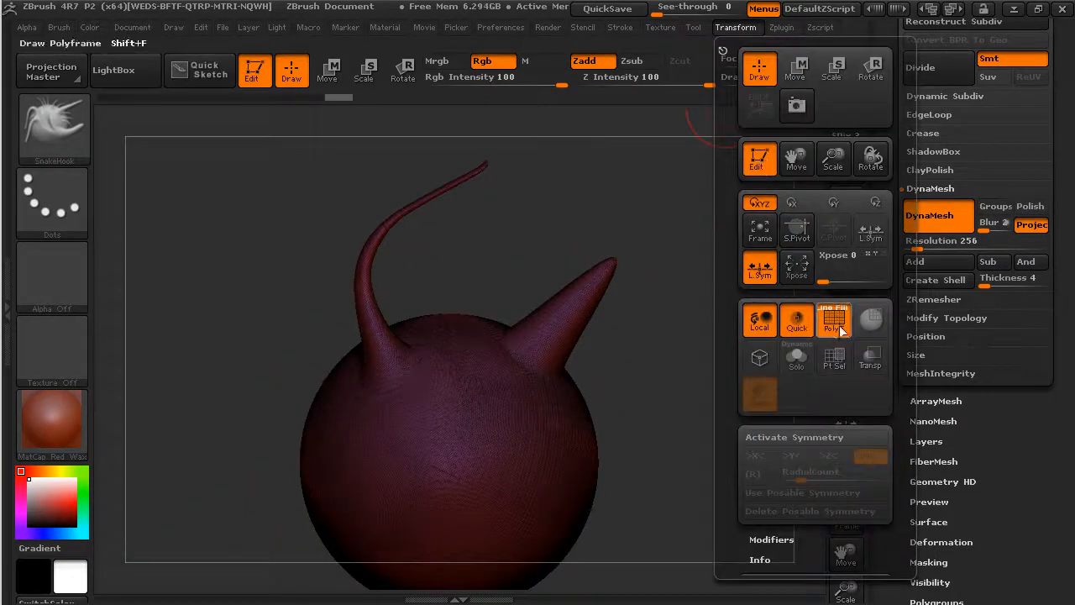
left_click(840, 346)
left_click_drag(652, 359, 669, 384)
Switch the active tool to Cylinder3D and open its Initialize settings.
left_click_drag(881, 196, 897, 352)
left_click(939, 196)
left_click(944, 201)
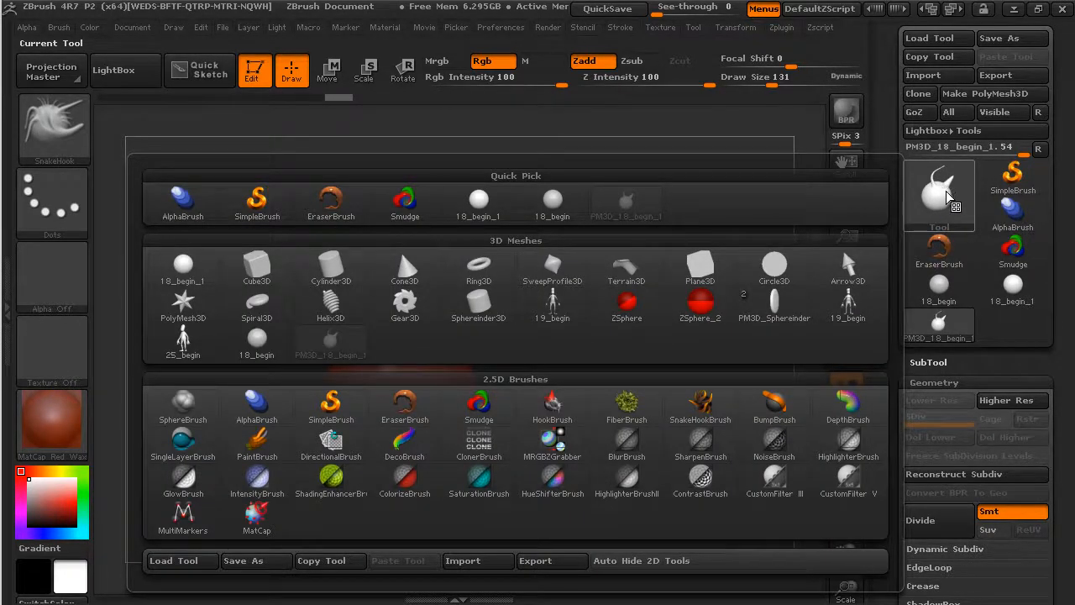
left_click(331, 269)
left_click_drag(665, 312, 759, 380)
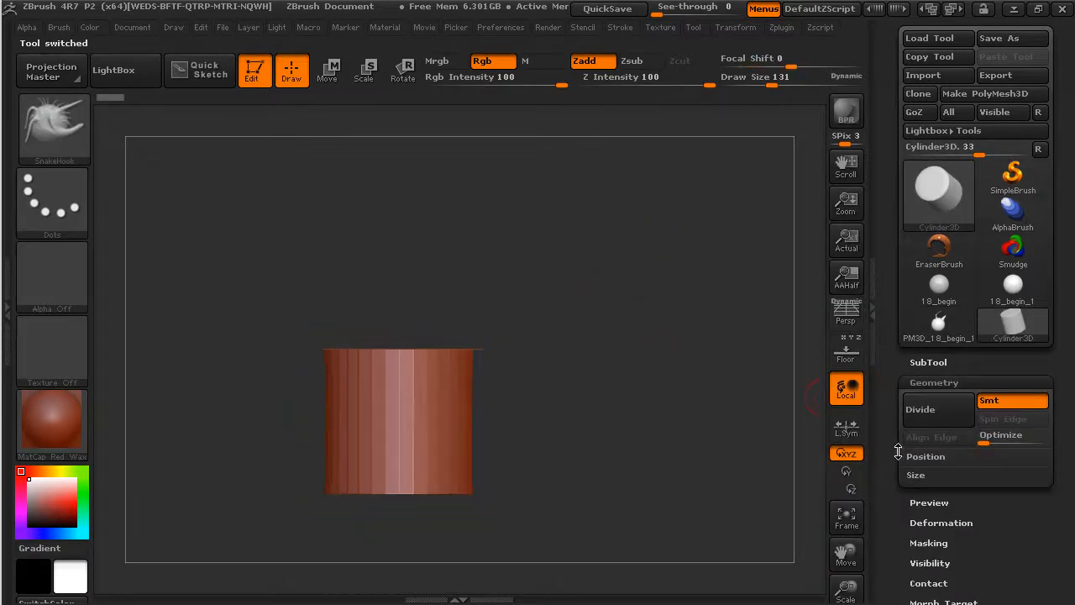
scroll(884, 340, "down", 5)
left_click(932, 278)
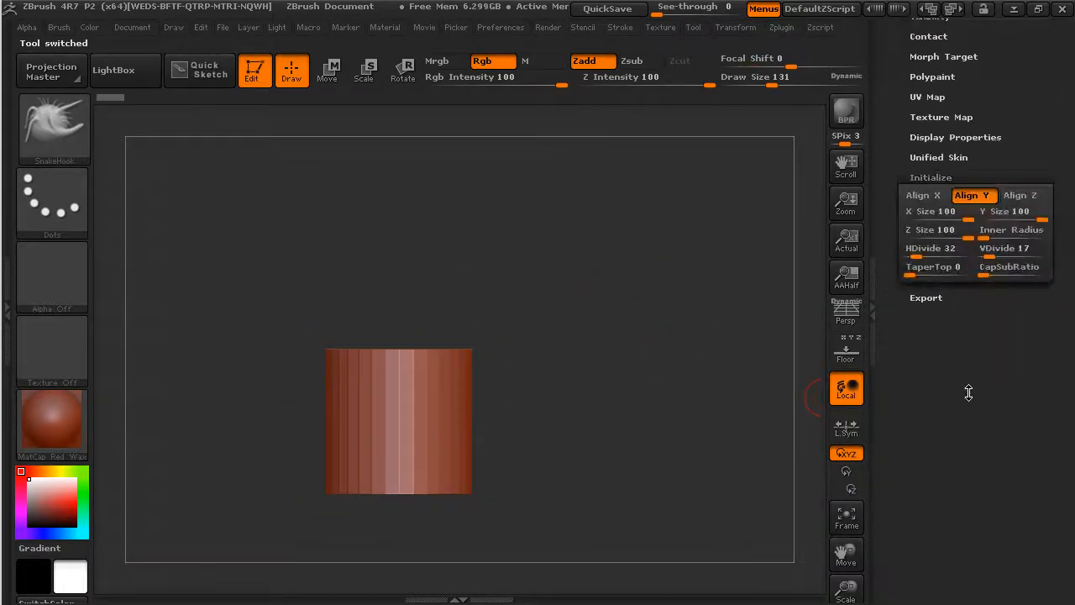
Set the cylinder's X Size and Y Size to 50 and its HDivide to 60.
left_click_drag(672, 365, 682, 400)
left_click_drag(934, 303, 972, 309)
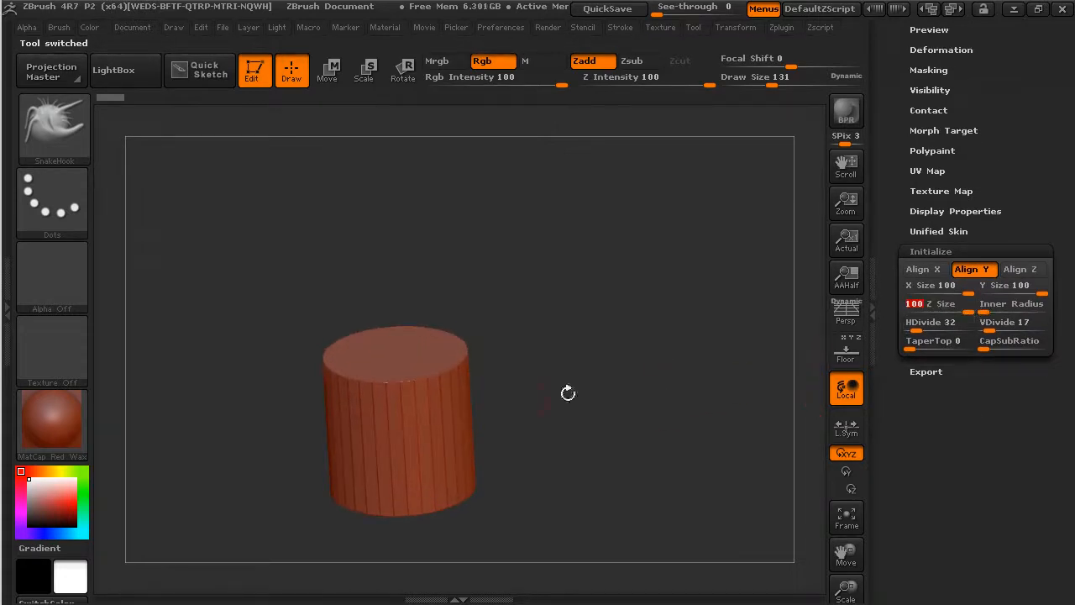
left_click(951, 287)
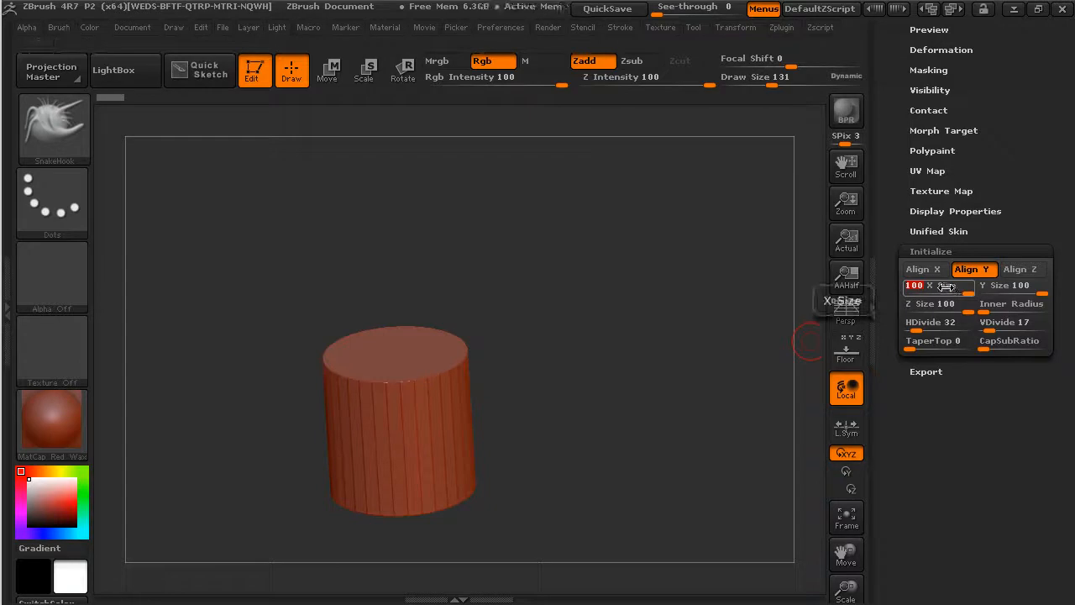
type("50")
key("Return")
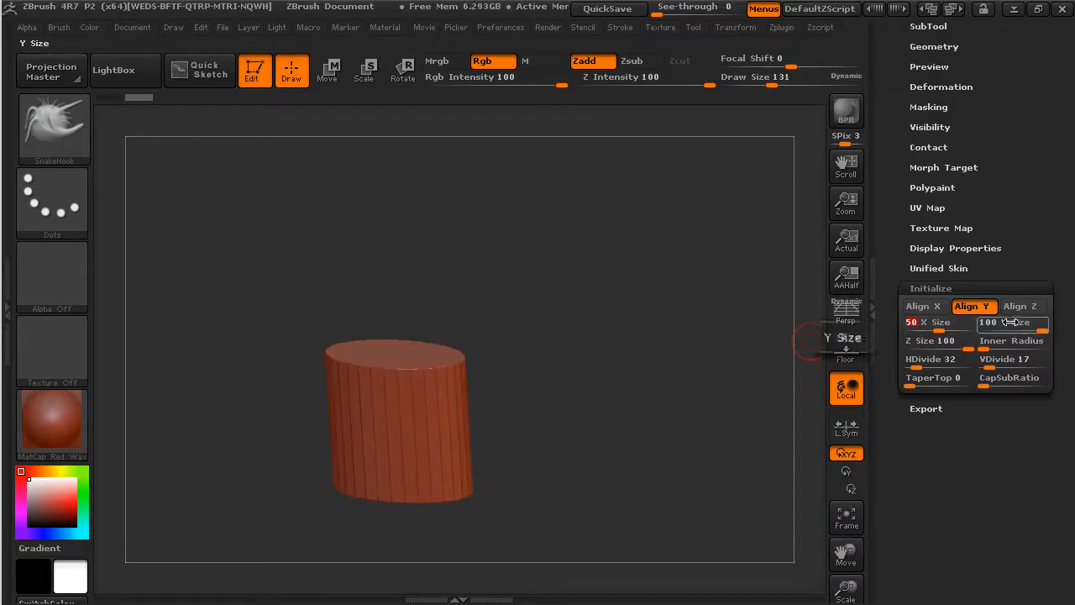
left_click(1013, 330)
left_click_drag(628, 335, 744, 330)
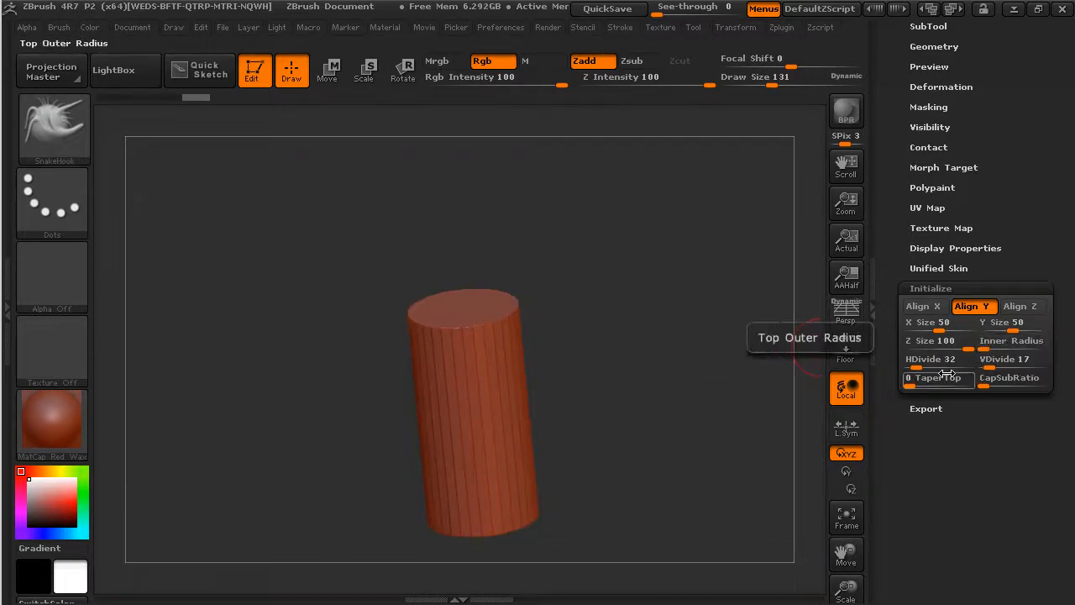
left_click_drag(915, 364, 927, 361)
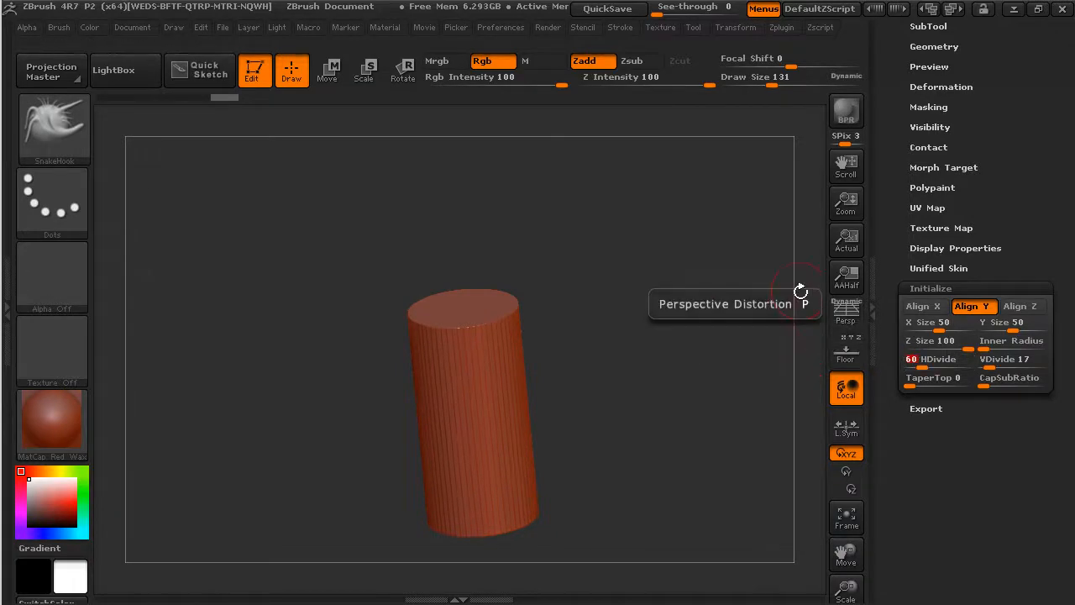
Convert the cylinder primitive into a sculptable PolyMesh3D.
left_click_drag(794, 312, 778, 331)
scroll(898, 235, "up", 5)
left_click(985, 109)
left_click_drag(651, 324, 682, 255, "shift")
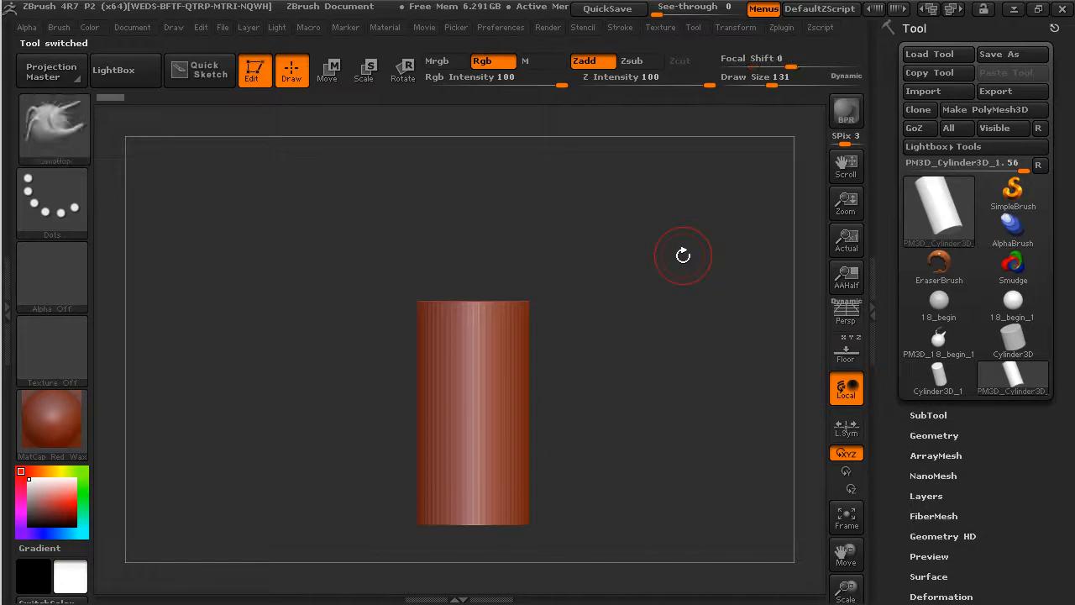
left_click_drag(556, 301, 591, 391)
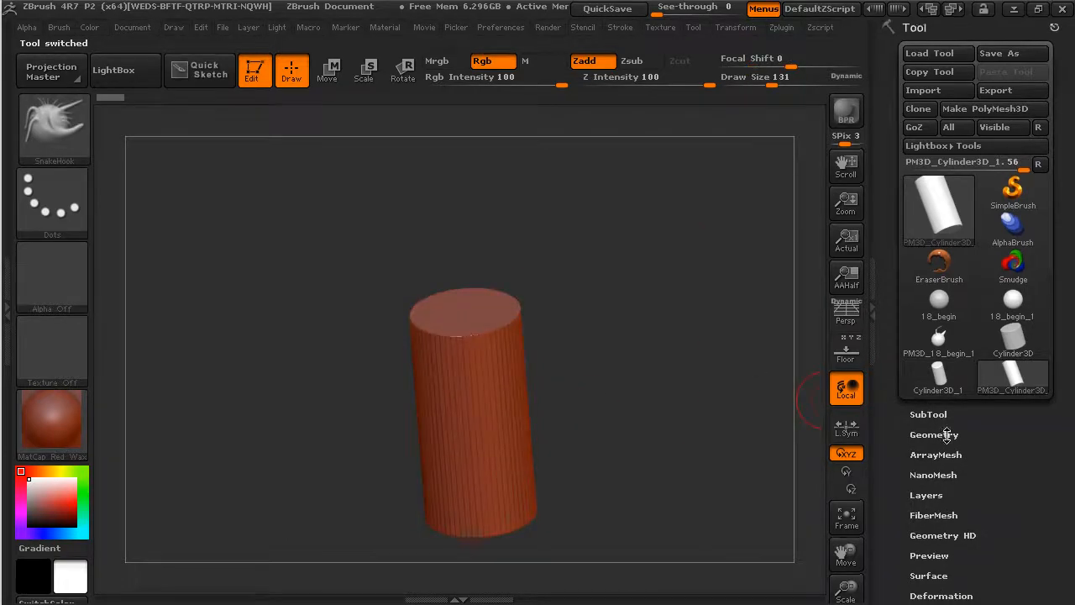
Convert the cylinder to a DynaMesh at resolution 256.
left_click(934, 435)
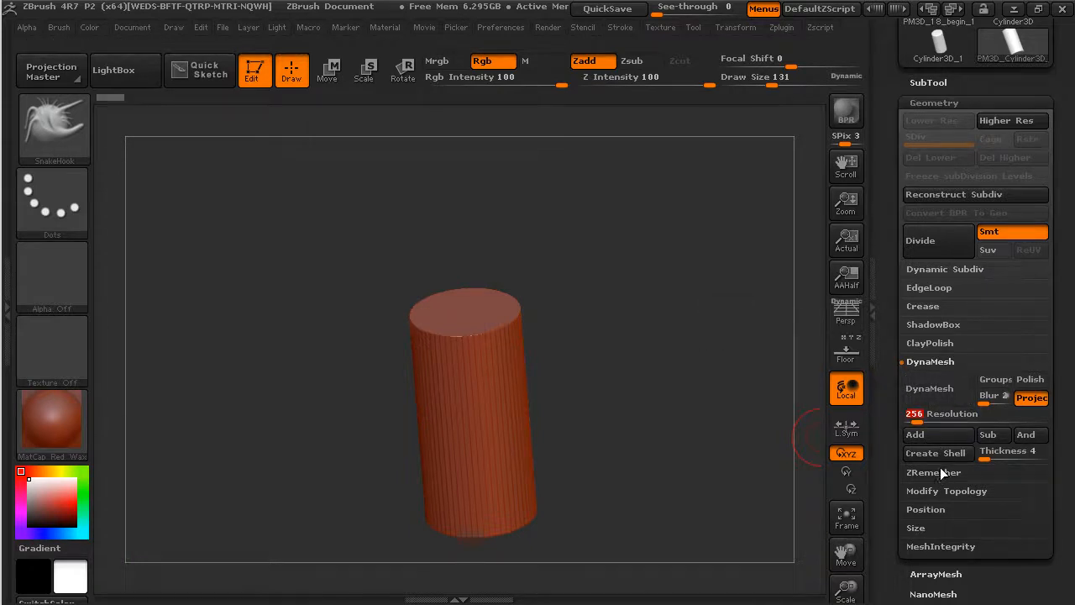
left_click(941, 389)
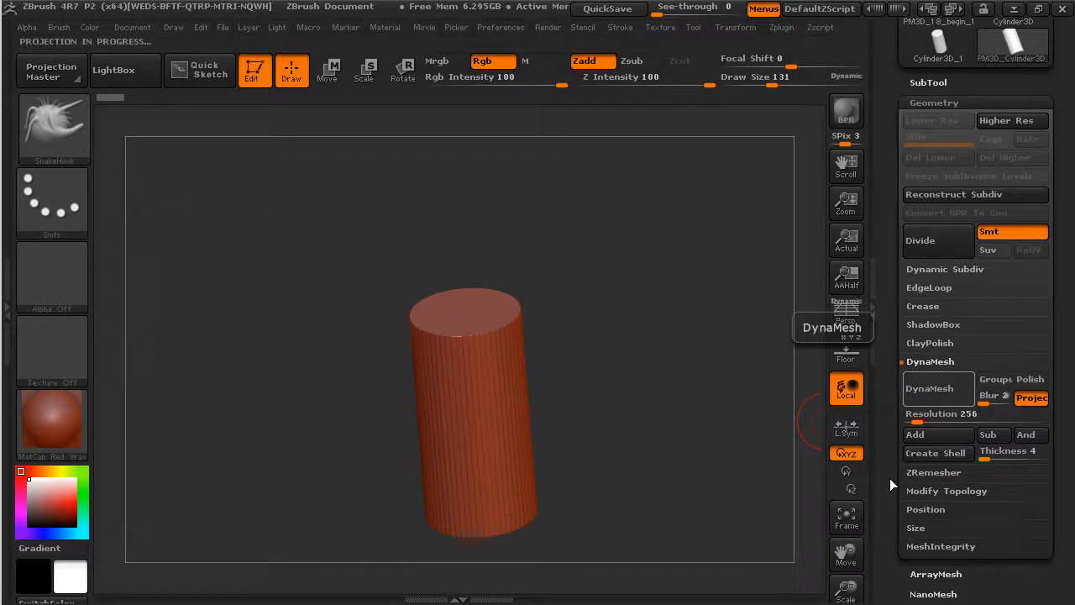
mouse_move(662, 334)
left_mouse_down("shift")
mouse_move(633, 305)
mouse_move(676, 331)
left_mouse_up("shift")
left_click_drag(600, 263, 589, 351)
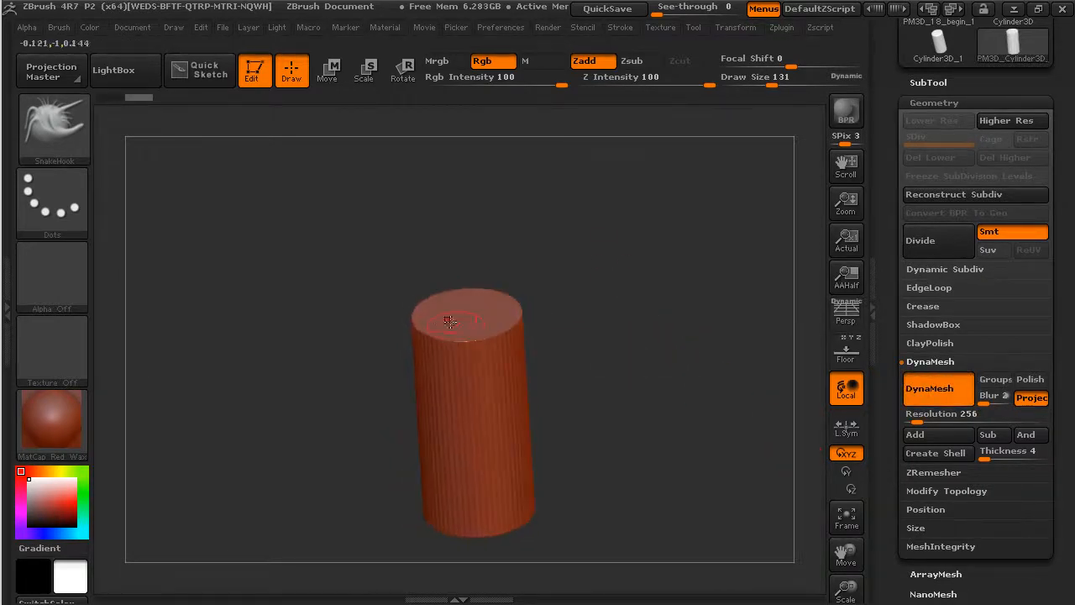
Insert a sphere at the centre of the cylinder's top cap with the InsertSphere brush, about as wide as the cylinder.
left_click_drag(686, 348, 577, 291, "shift")
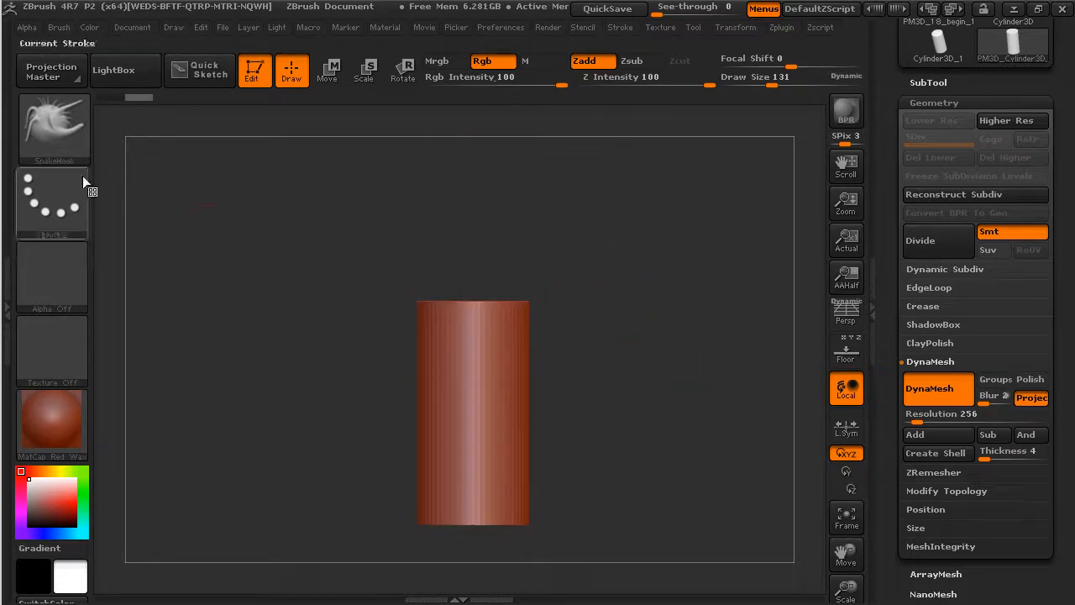
left_click(52, 126)
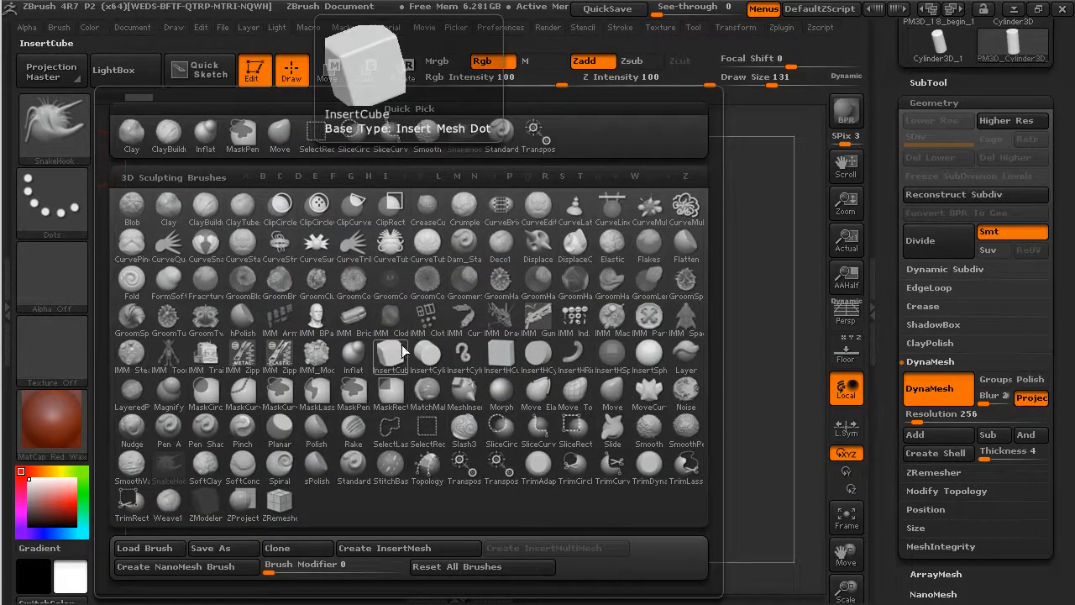
key("i")
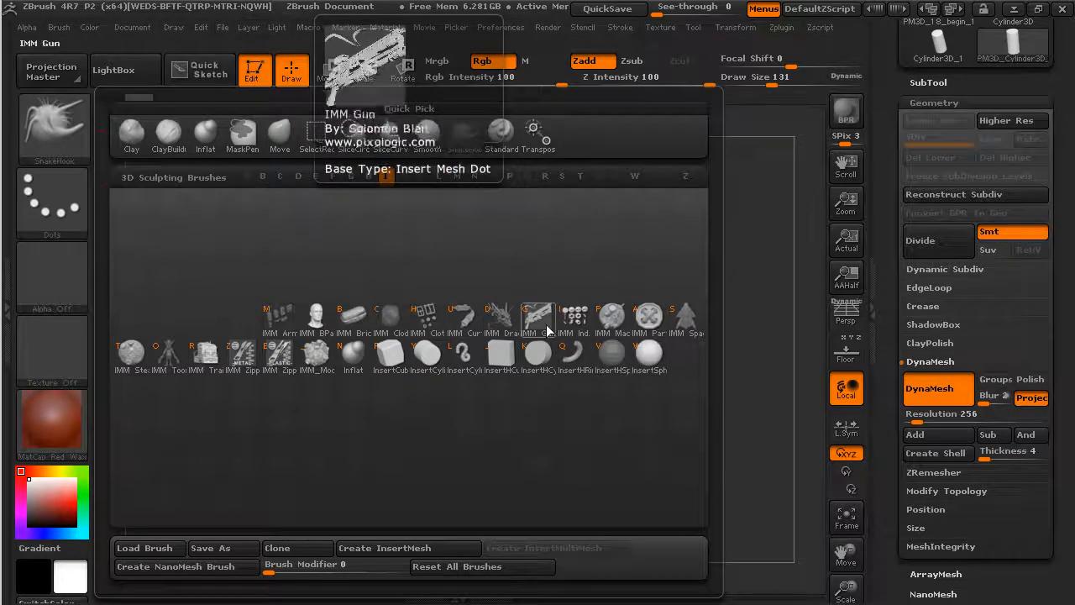
left_click(649, 355)
left_click_drag(633, 254, 543, 389)
left_click(929, 83)
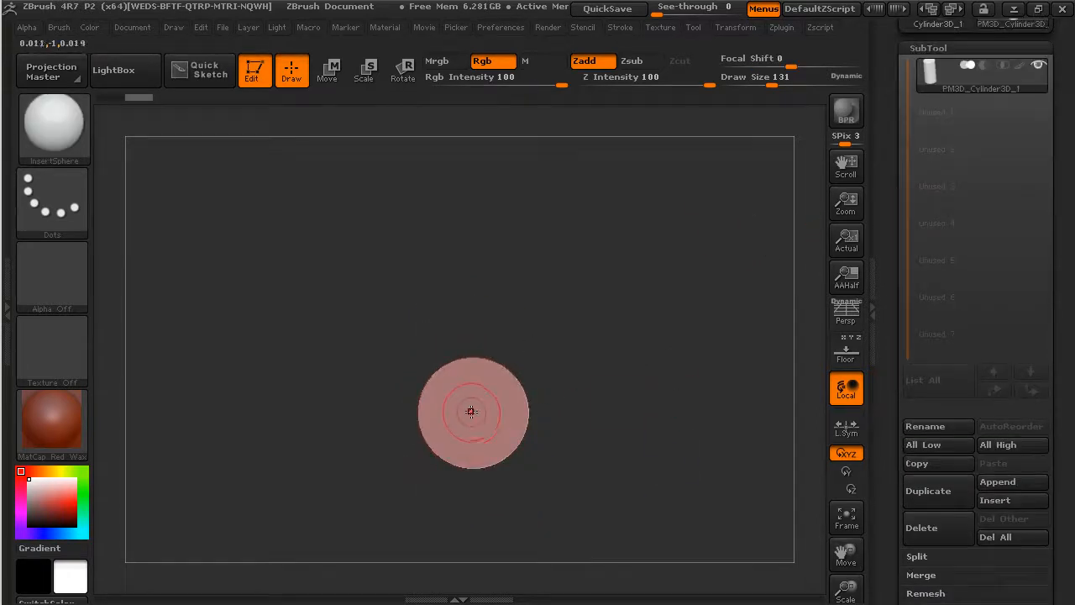
left_click_drag(473, 411, 530, 434)
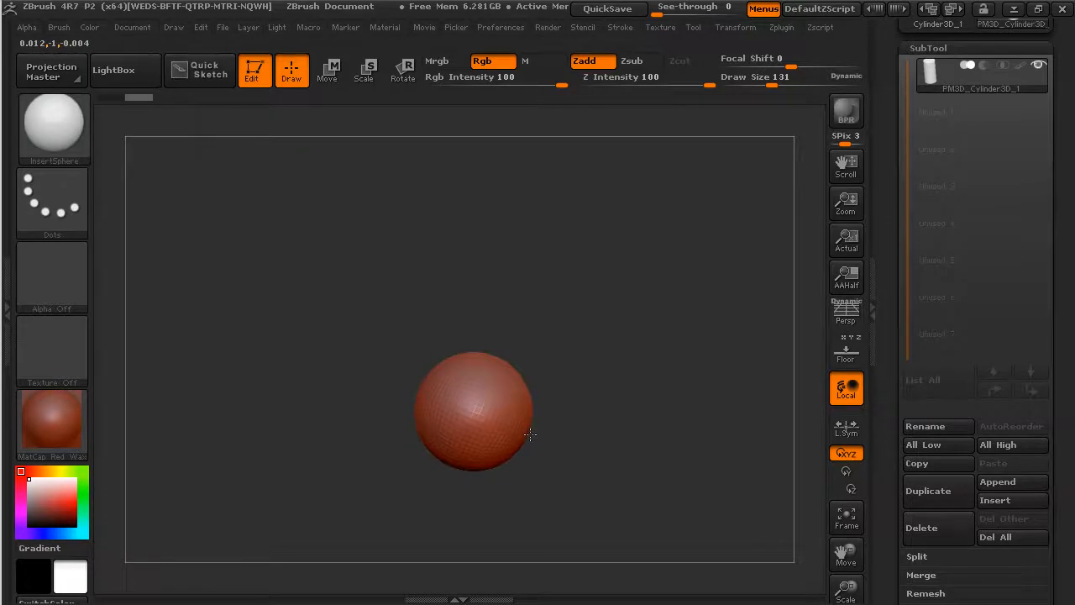
Move the inserted sphere slightly upward on the cylinder's top with the Transpose line.
left_click_drag(624, 457, 642, 331)
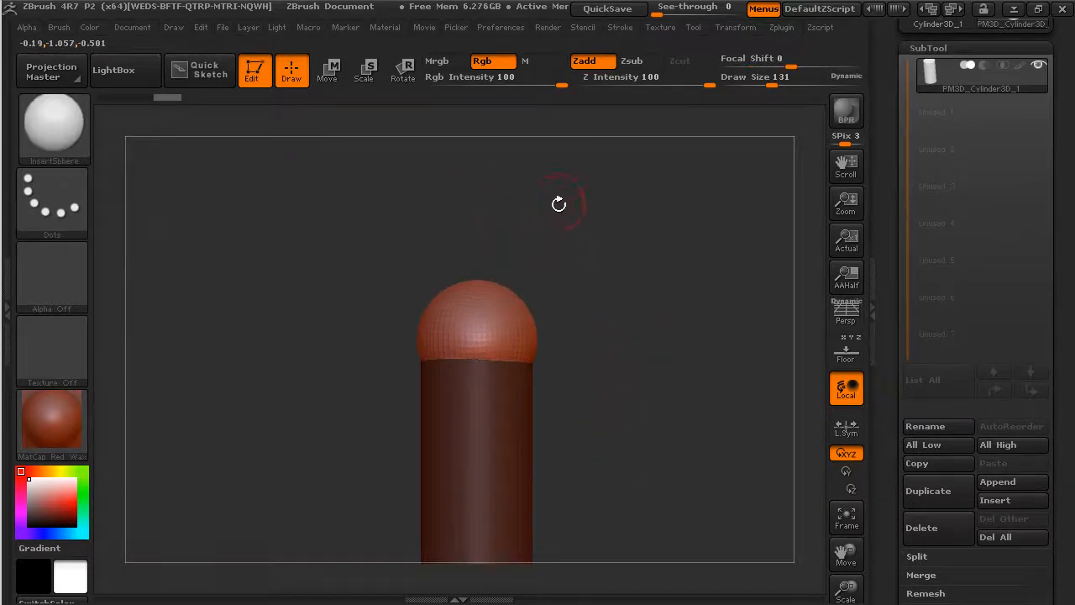
left_click_drag(644, 344, 660, 305)
left_click(328, 70)
left_click_drag(420, 223, 542, 353)
mouse_move(479, 288)
left_mouse_down()
mouse_move(498, 286)
mouse_move(478, 249)
left_mouse_up()
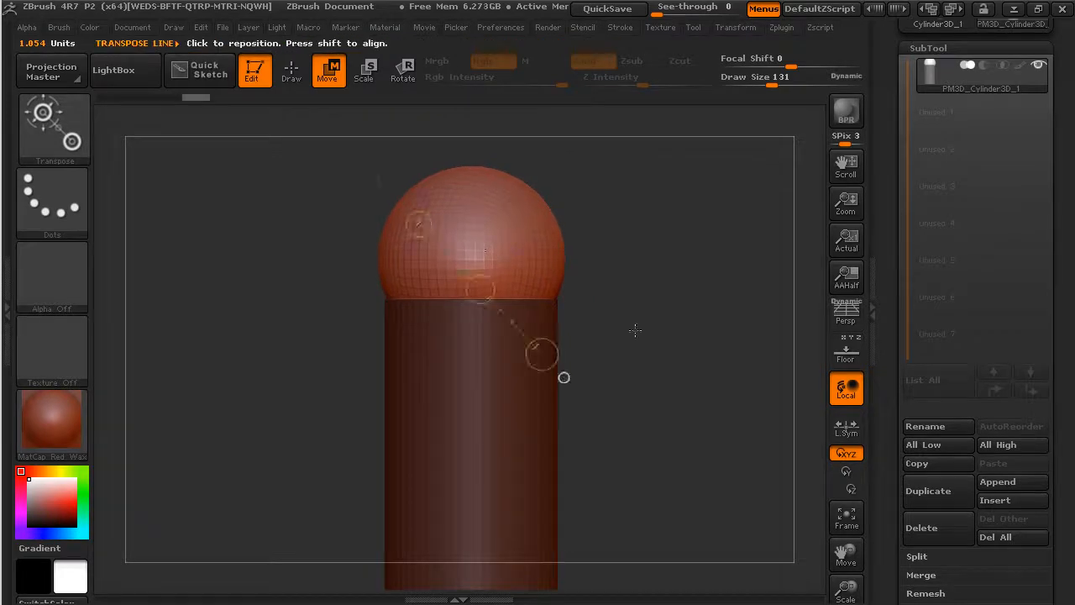
left_click_drag(576, 305, 628, 334, "alt")
left_click_drag(544, 289, 543, 287)
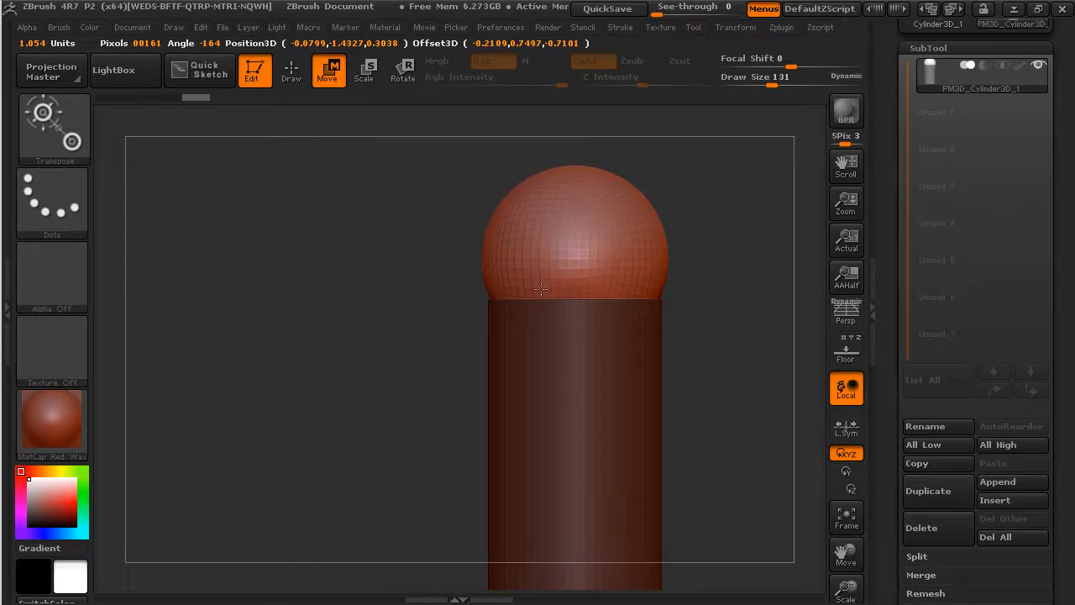
mouse_move(703, 296)
left_mouse_down()
mouse_move(768, 310)
mouse_move(650, 280)
mouse_move(684, 305)
mouse_move(648, 336)
mouse_move(624, 324)
mouse_move(580, 336)
left_mouse_up()
Return to Draw mode, turn on perspective and clear the mask from the cylinder.
left_click(291, 71)
left_click(847, 311)
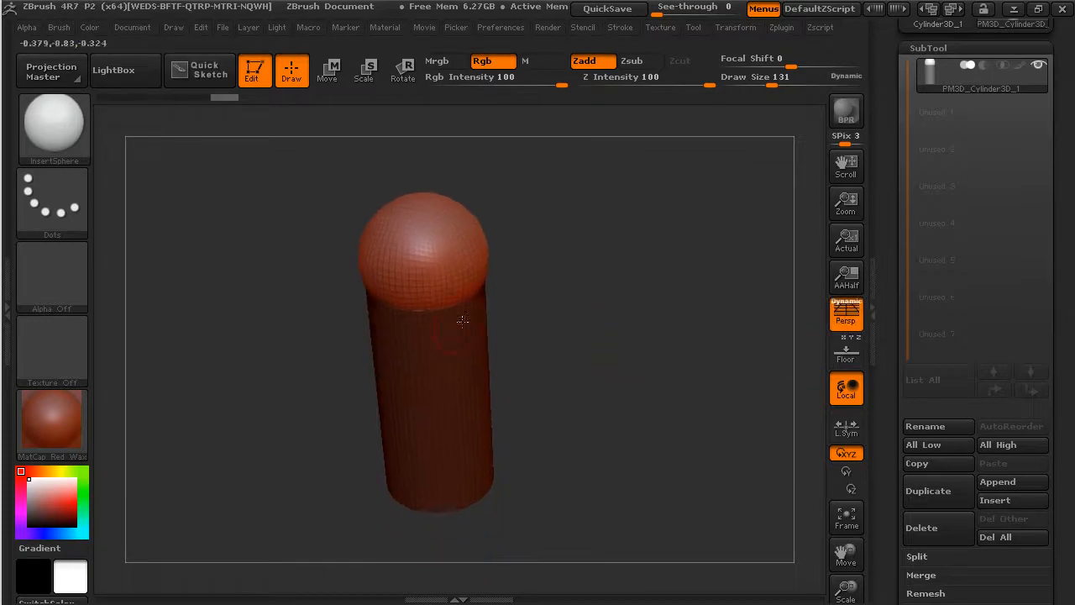
left_click_drag(569, 224, 622, 270, "ctrl")
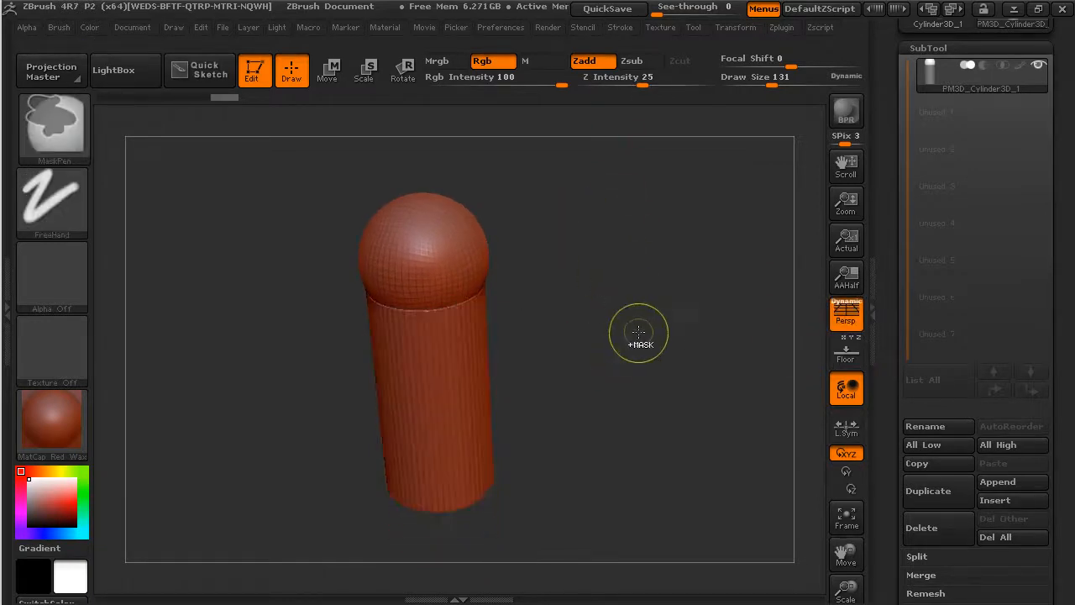
Remesh the sphere and cylinder into one DynaMesh and smooth the seam between them all the way around.
mouse_move(617, 310)
left_mouse_down()
mouse_move(578, 302)
mouse_move(583, 265)
mouse_move(653, 349)
left_mouse_up()
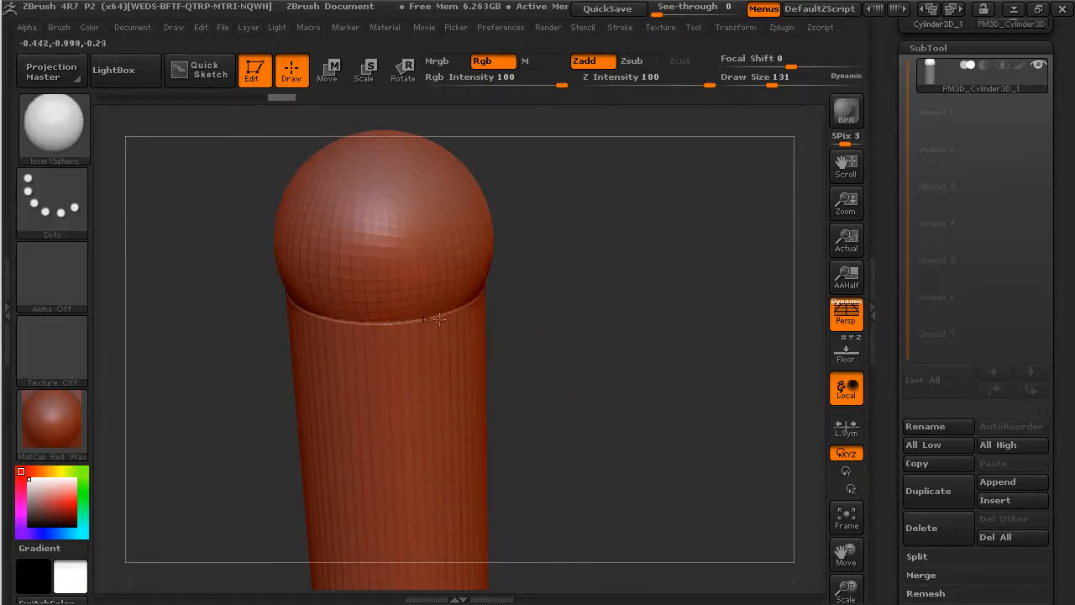
key("shift")
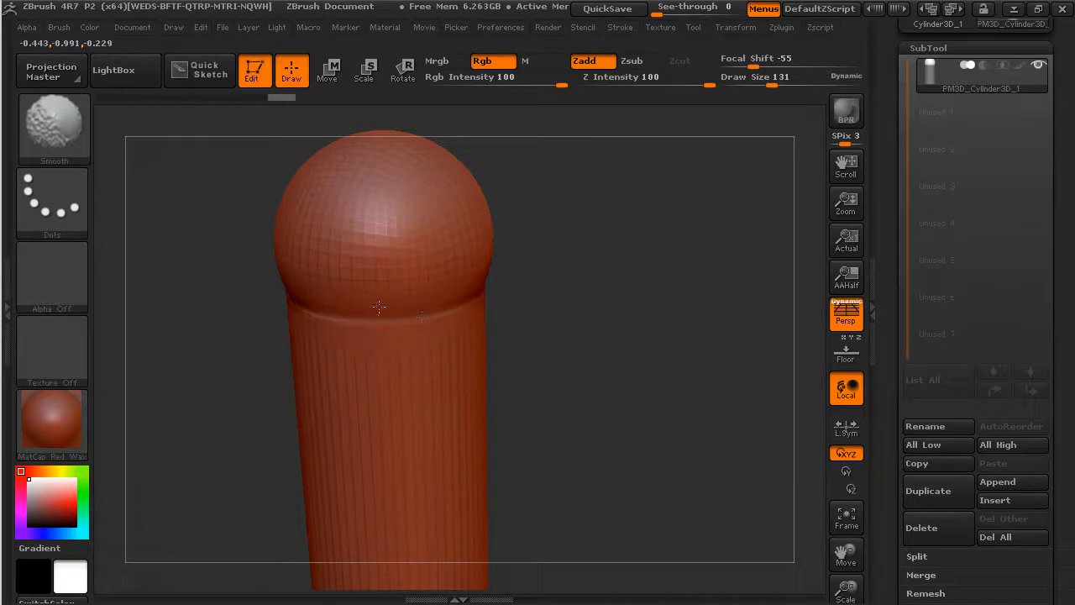
mouse_move(588, 299)
left_mouse_down()
mouse_move(545, 315)
mouse_move(566, 362)
mouse_move(603, 387)
left_mouse_up()
key("shift")
left_click_drag(480, 219, 382, 384)
left_click_drag(325, 300, 318, 294, "shift")
left_click_drag(513, 266, 469, 223, "alt")
left_click_drag(295, 295, 336, 336, "shift")
mouse_move(547, 403)
left_mouse_down()
mouse_move(494, 358)
mouse_move(530, 329)
mouse_move(660, 356)
mouse_move(686, 414)
mouse_move(560, 403)
mouse_move(616, 341)
left_mouse_up()
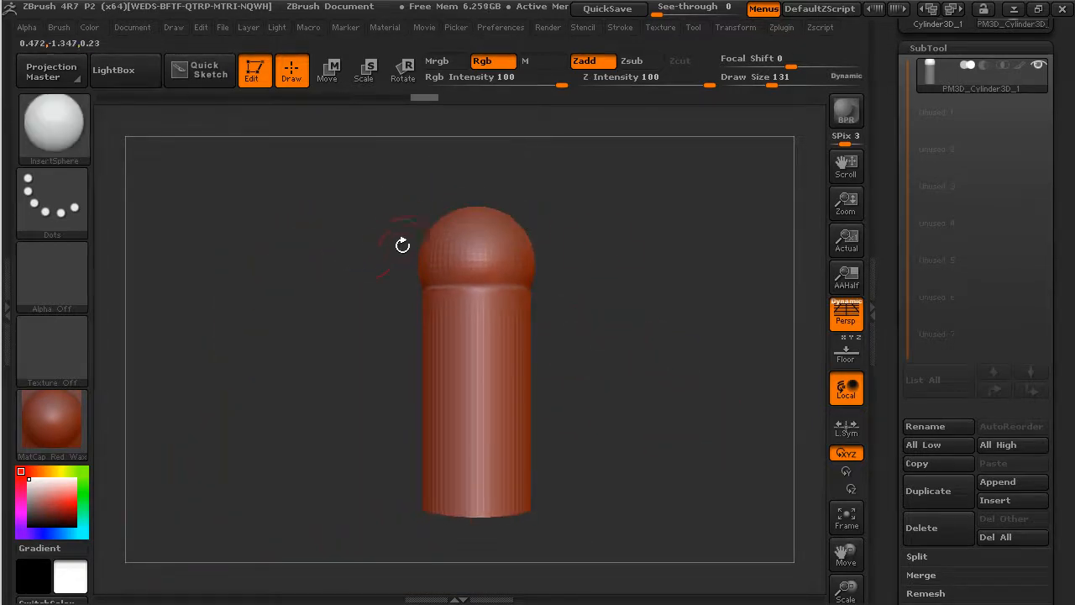
Switch the sculpting brush to Polish.
left_click_drag(658, 285, 557, 274, "alt")
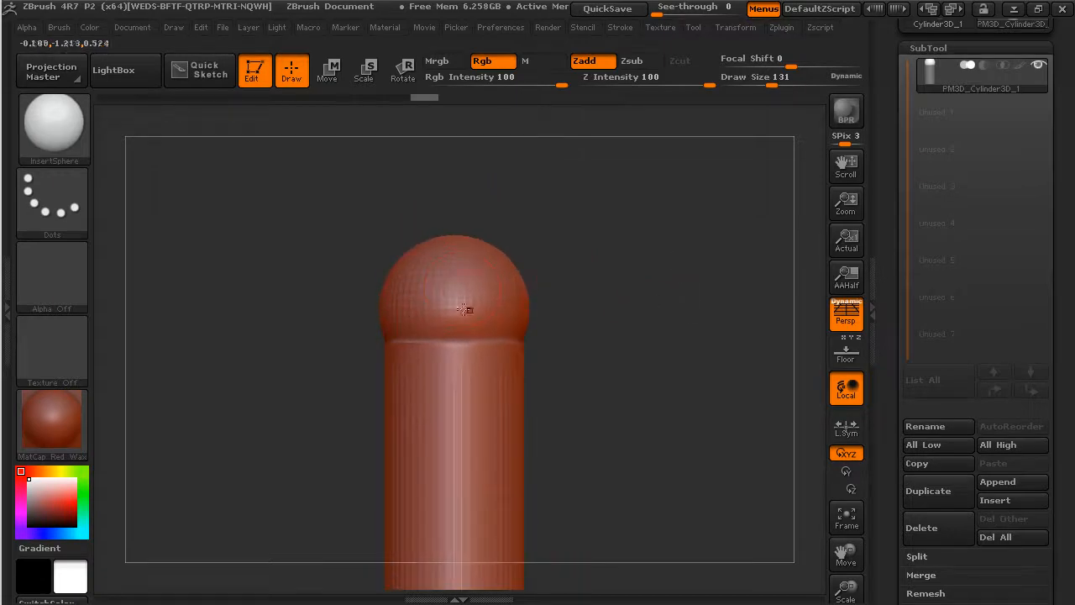
left_click(51, 126)
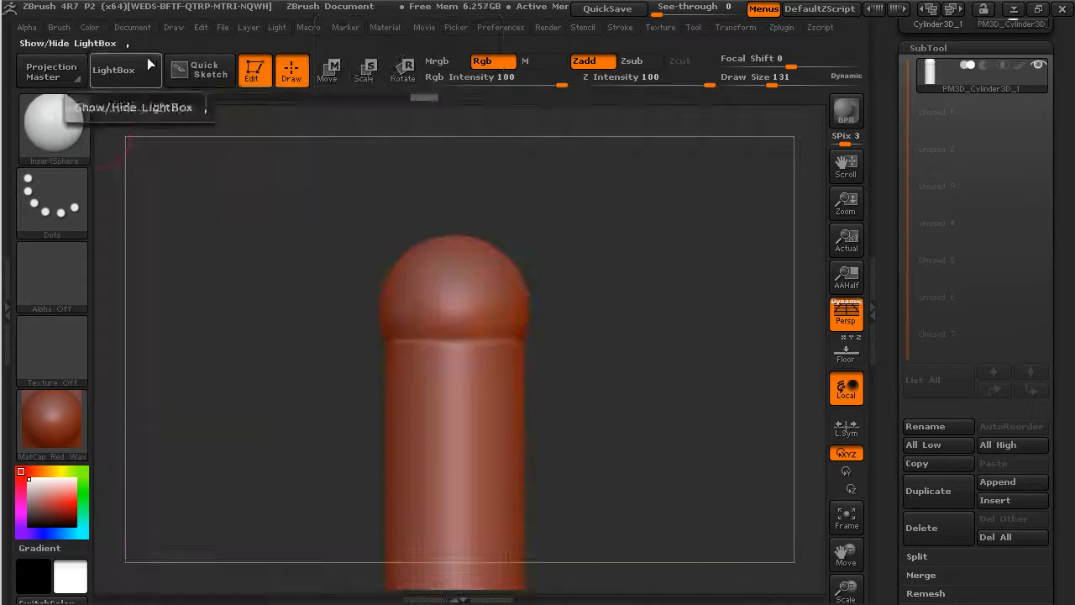
left_click(114, 69)
left_click(231, 116)
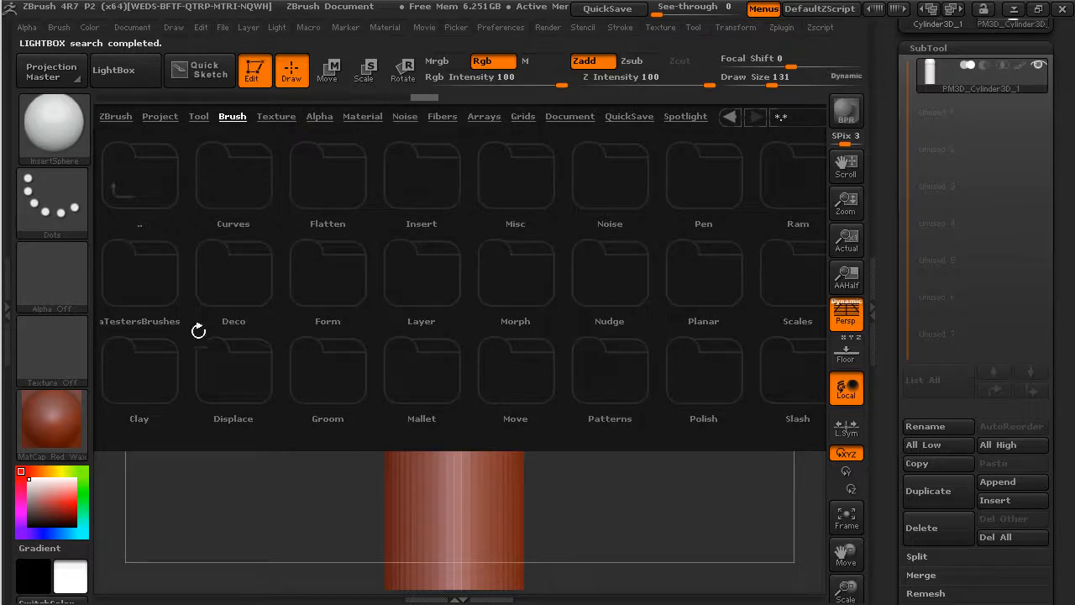
left_click(69, 157)
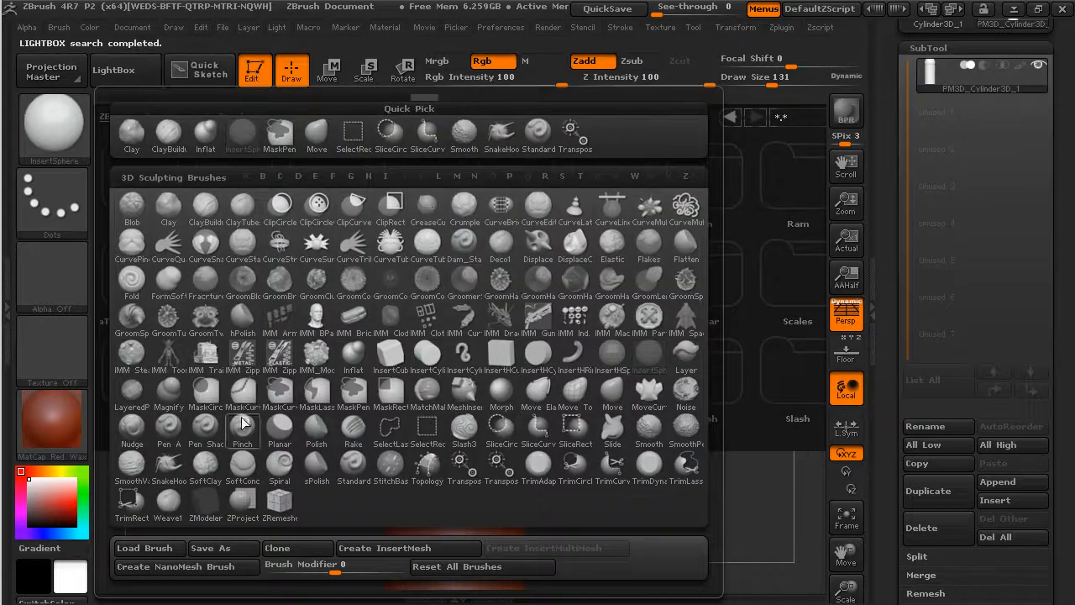
left_click(321, 430)
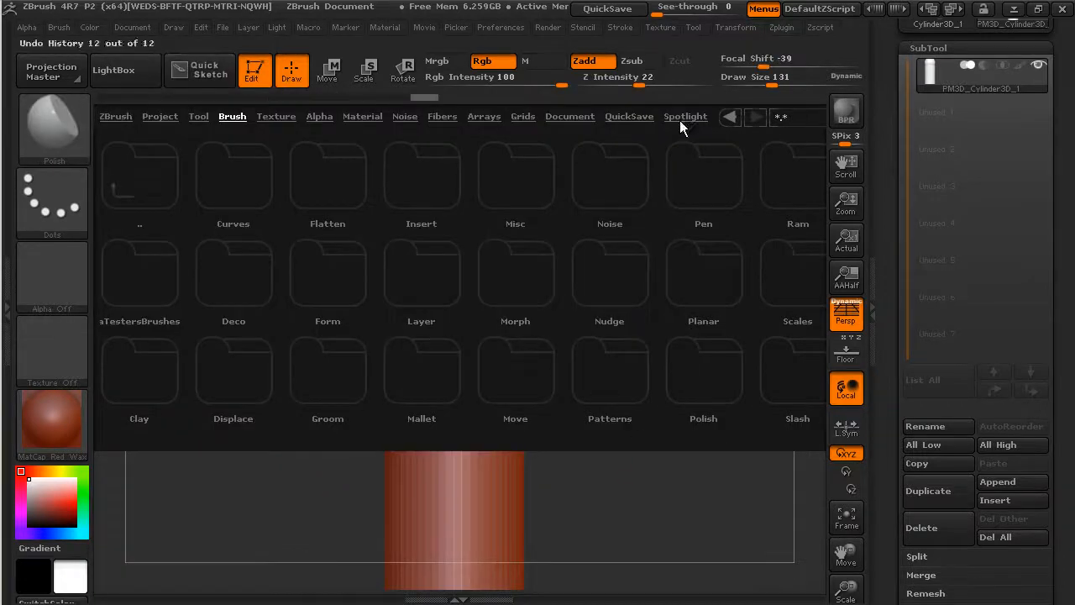
Activate radial symmetry around the Y axis with a RadialCount of 8 and close LightBox.
left_click(714, 27)
left_click(792, 437)
left_click(754, 475)
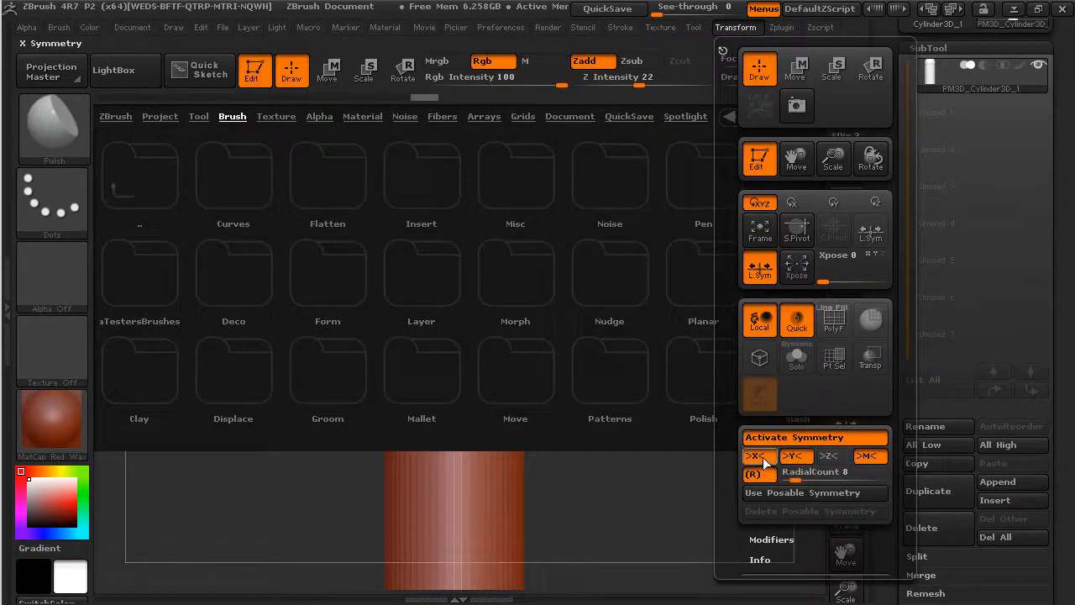
left_click(113, 70)
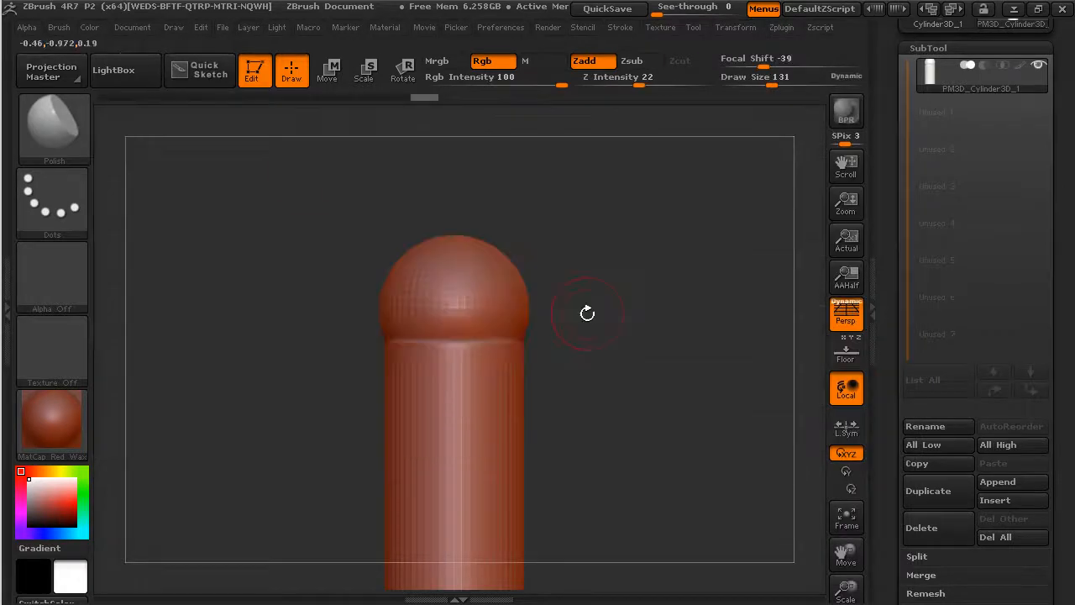
Flatten radial facets around the side of the dome with the Polish brush and soften their lower edges by smoothing.
left_click_drag(586, 320, 555, 407)
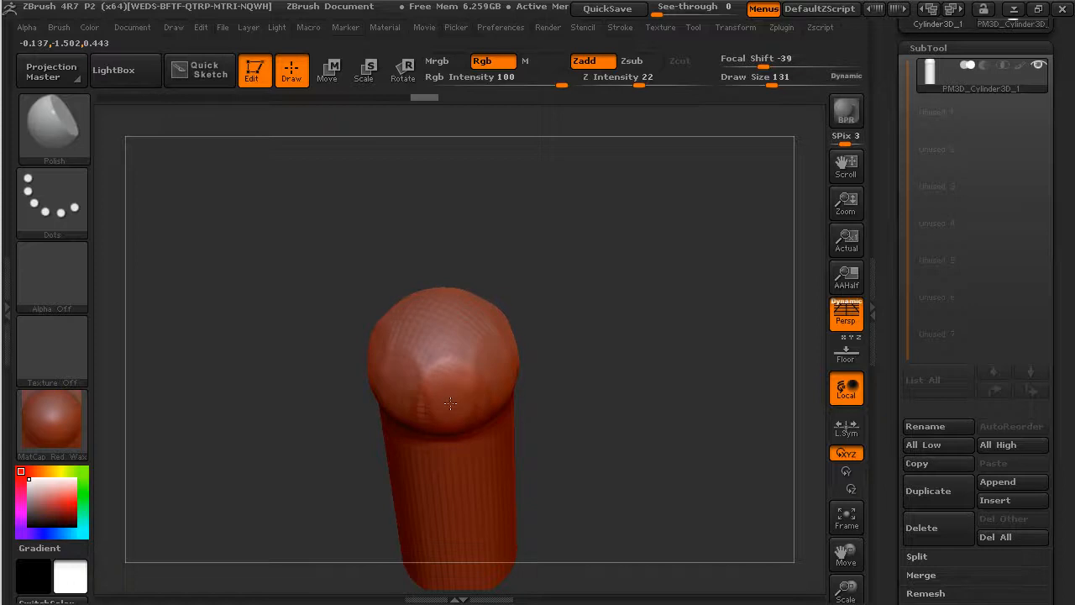
left_click_drag(586, 419, 585, 336)
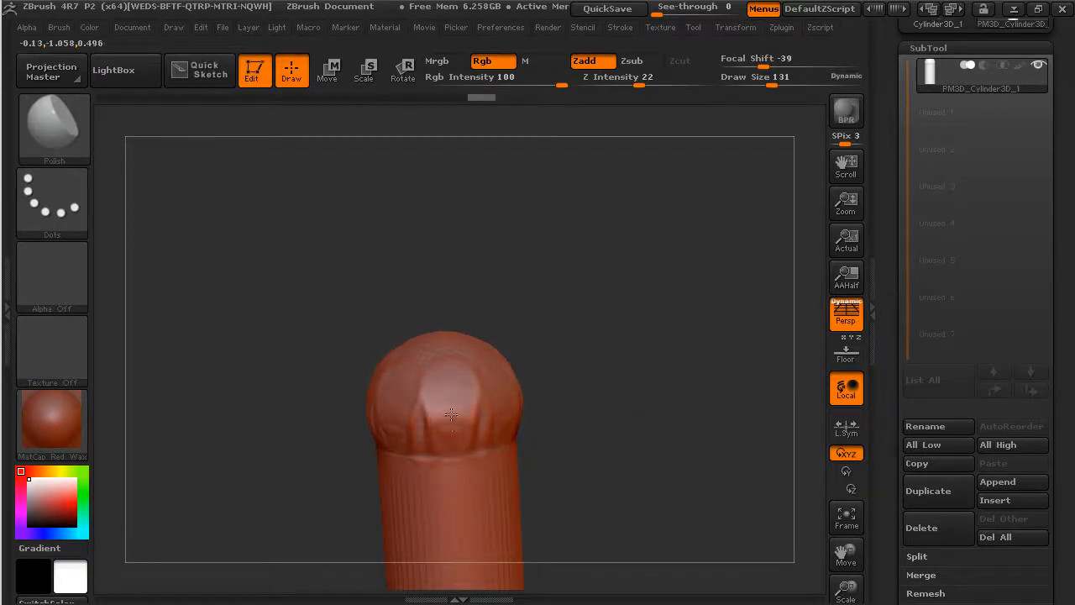
key("shift")
left_click_drag(451, 451, 449, 435, "shift")
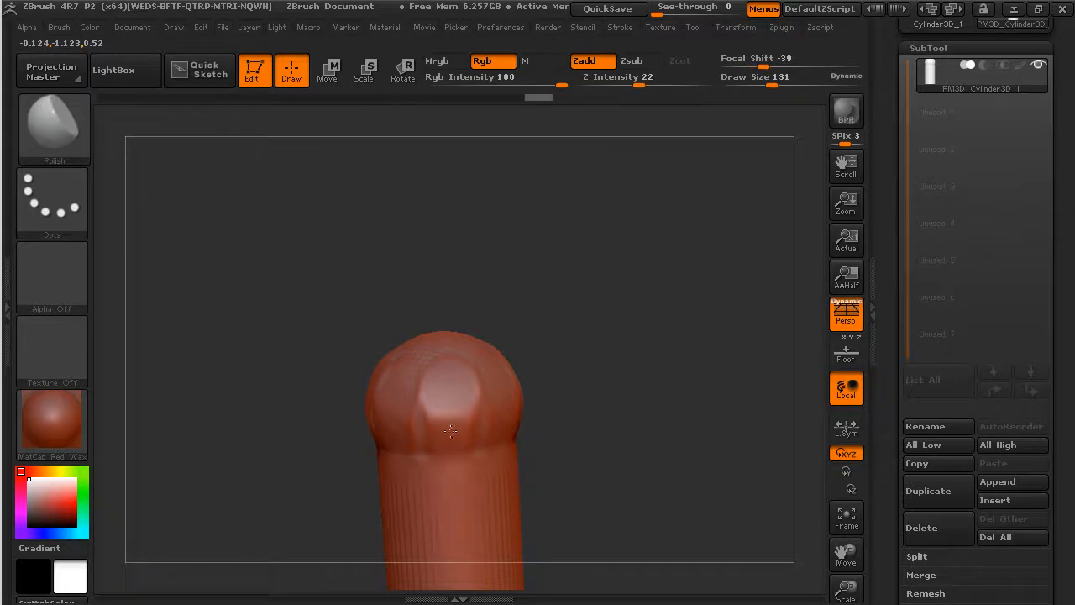
Flatten the upper part of the dome with the Polish brush and remesh the model with DynaMesh.
mouse_move(457, 312)
left_mouse_down()
mouse_move(516, 288)
mouse_move(443, 383)
mouse_move(446, 339)
mouse_move(473, 331)
left_mouse_up()
mouse_move(612, 342)
left_mouse_down()
mouse_move(622, 290)
mouse_move(613, 334)
left_mouse_up()
left_click_drag(551, 179, 533, 222)
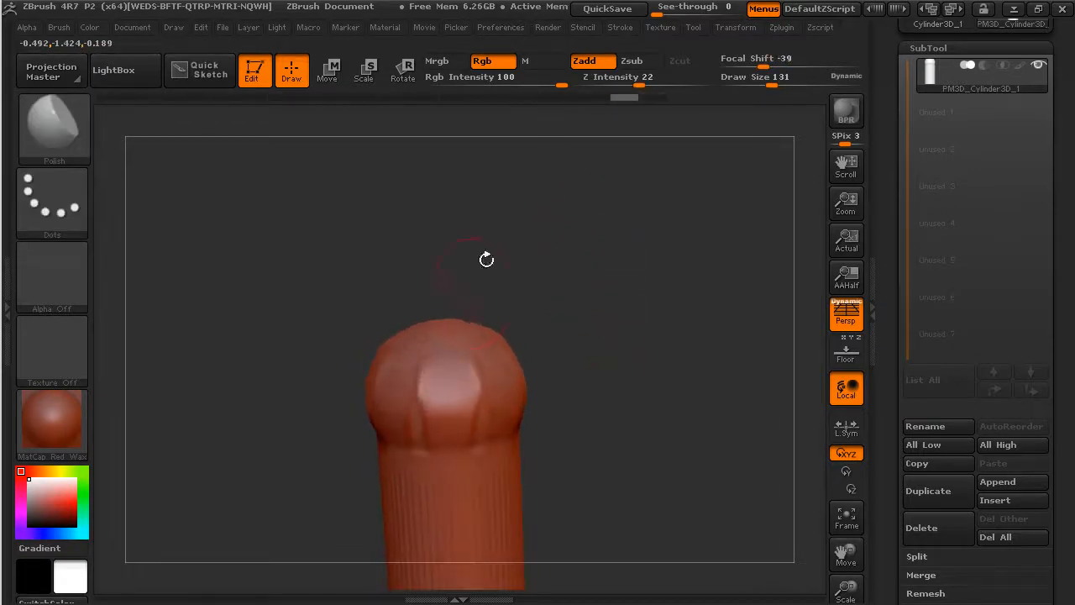
left_click_drag(624, 260, 662, 283, "ctrl")
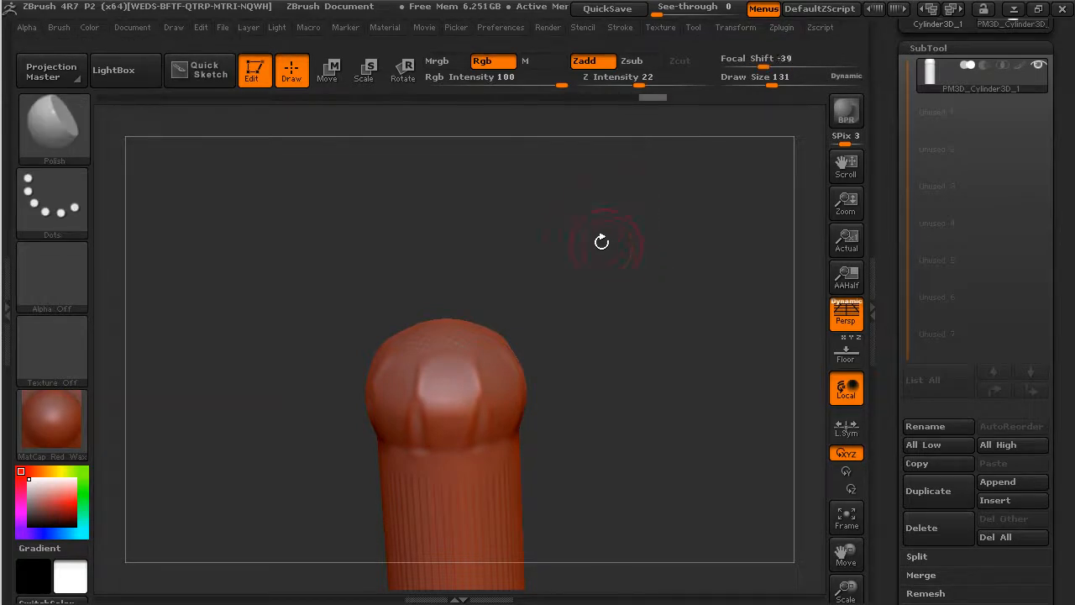
Choose the ClipRect brush for clipping and turn off perspective display.
left_click_drag(615, 261, 428, 247)
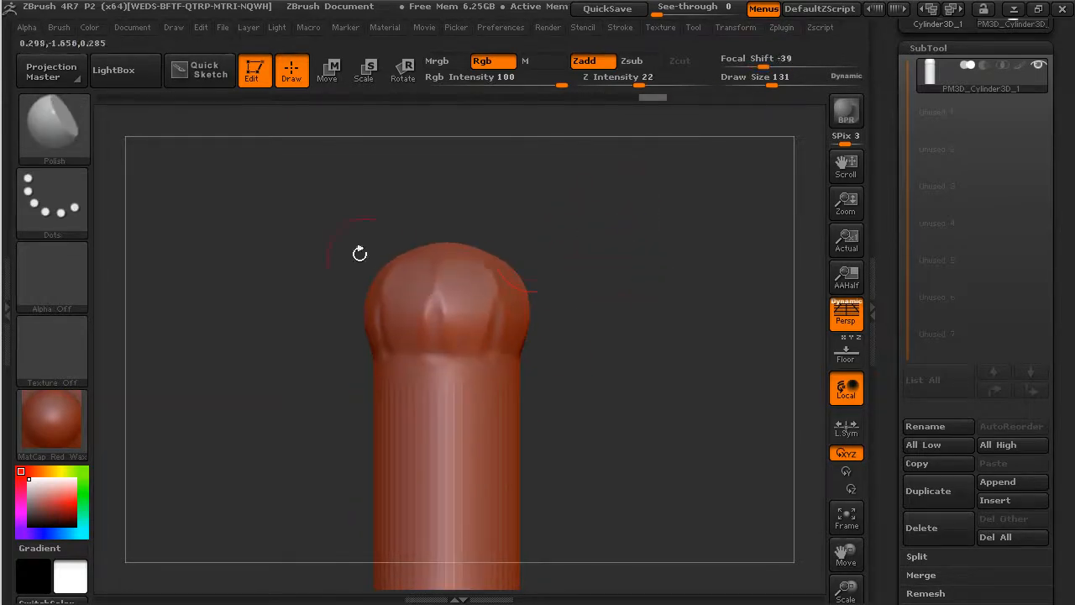
key("shift")
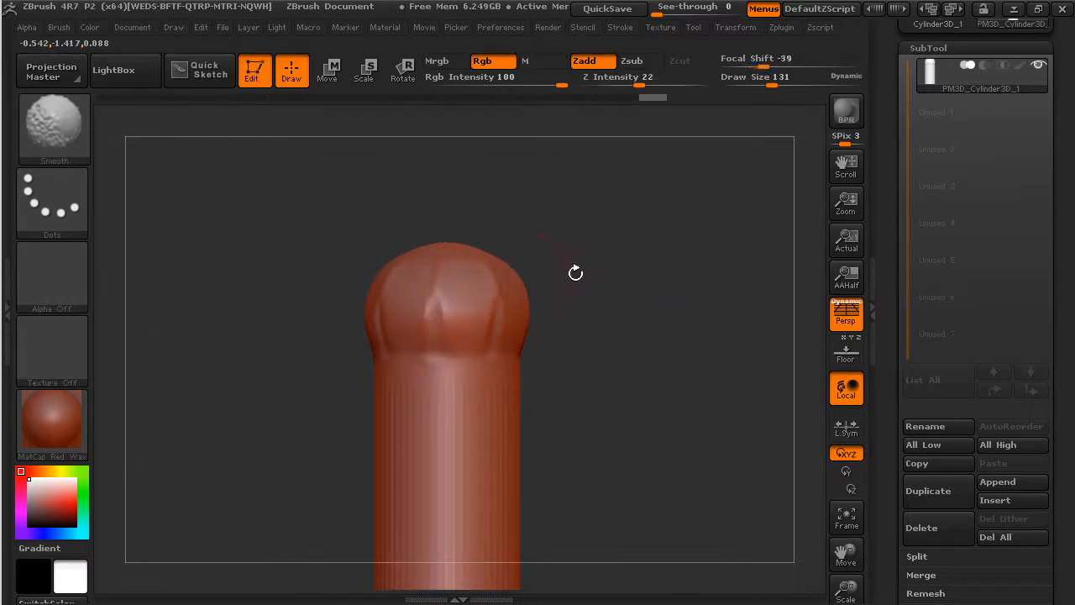
left_click(62, 129, "ctrl+shift")
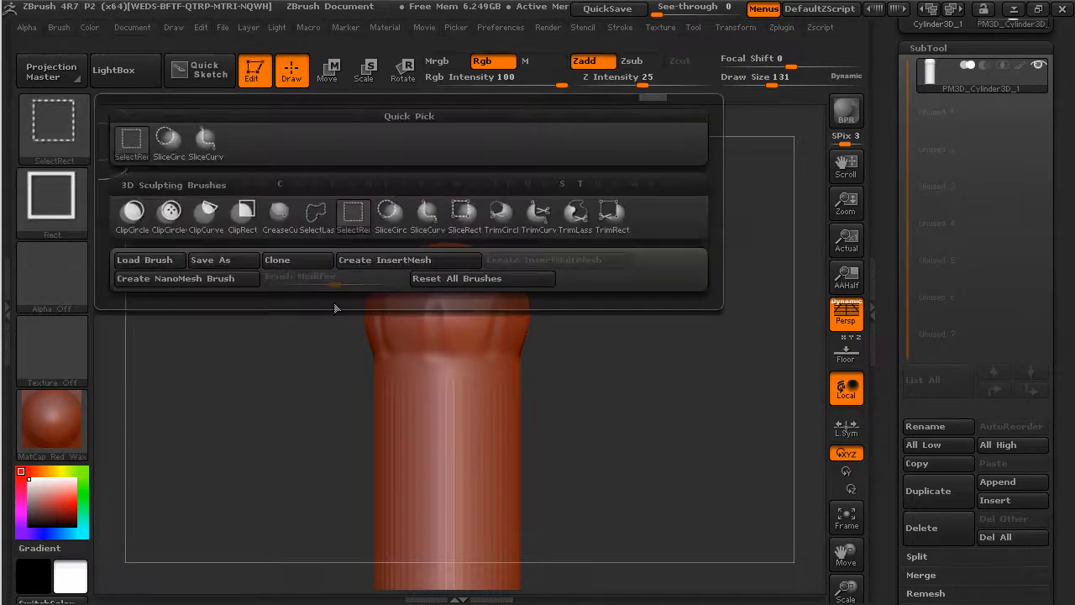
left_click(55, 134, "ctrl+shift")
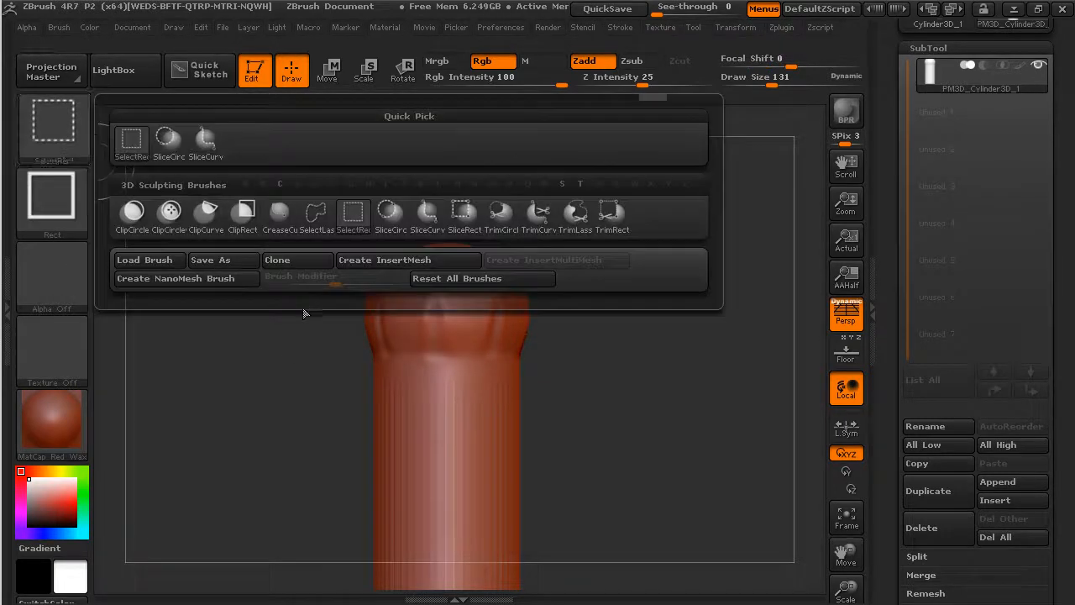
mouse_move(248, 227)
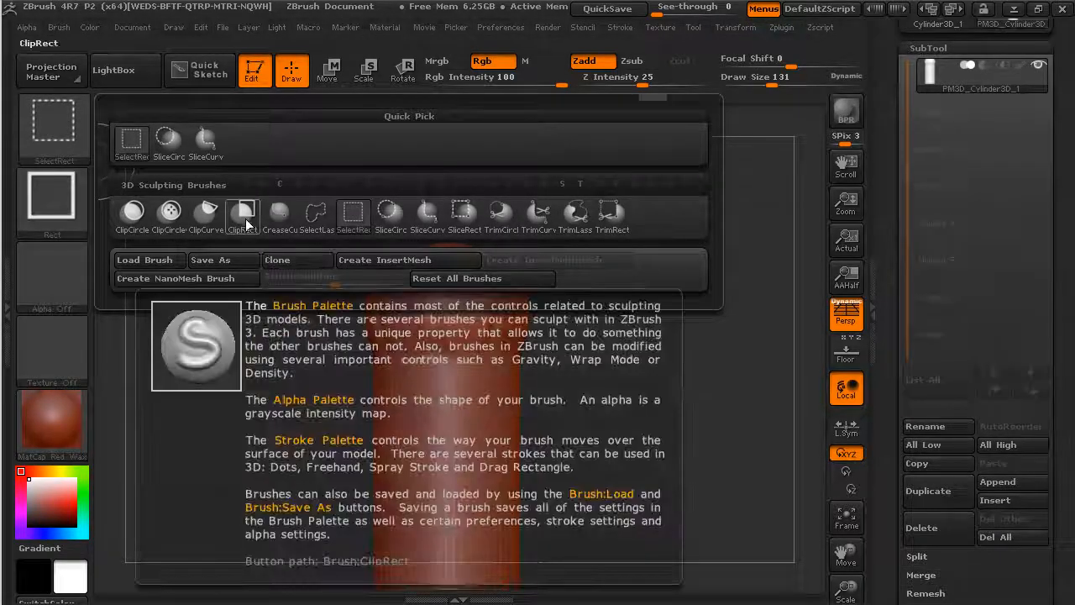
left_click(245, 217)
mouse_move(679, 366)
left_mouse_down()
mouse_move(658, 348)
mouse_move(674, 279)
mouse_move(675, 298)
left_mouse_up()
left_click(846, 313)
mouse_move(655, 336)
left_mouse_down()
mouse_move(630, 404)
mouse_move(672, 408)
mouse_move(689, 367)
left_mouse_up()
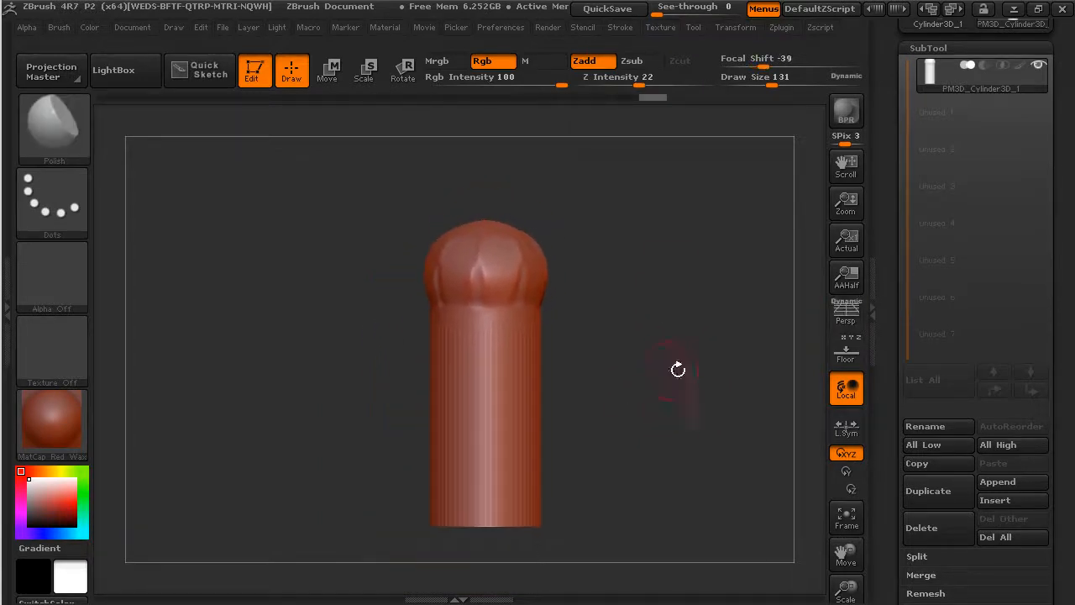
Clip the top of the dome flat with ClipRect and remesh the model with DynaMesh.
left_click_drag(304, 219, 652, 556, "ctrl+shift")
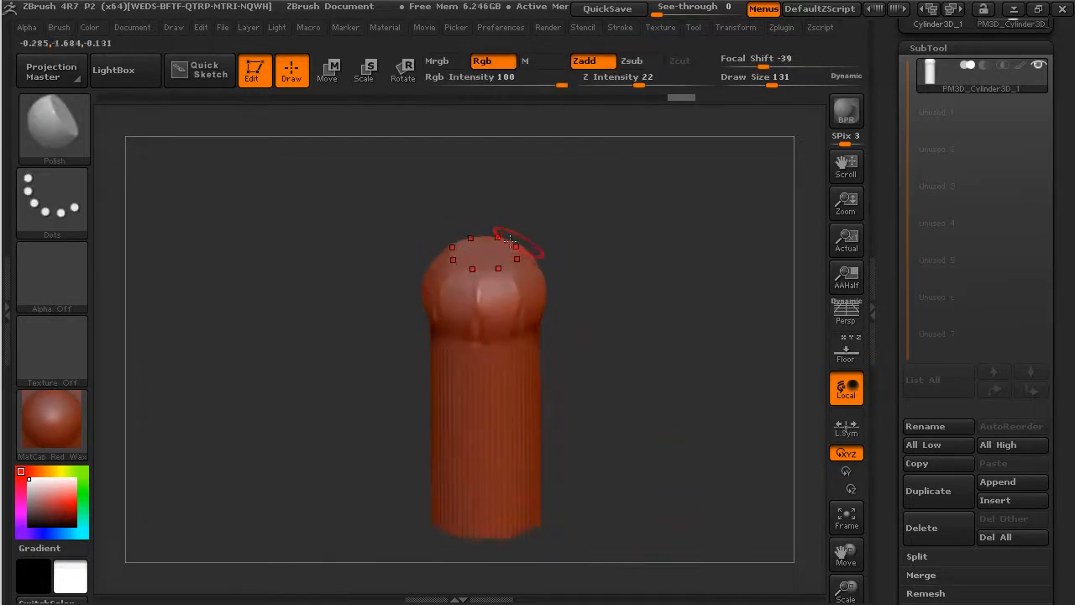
mouse_move(340, 233)
left_mouse_down("ctrl+shift")
mouse_move(576, 442)
mouse_move(644, 556)
left_mouse_up("ctrl+shift")
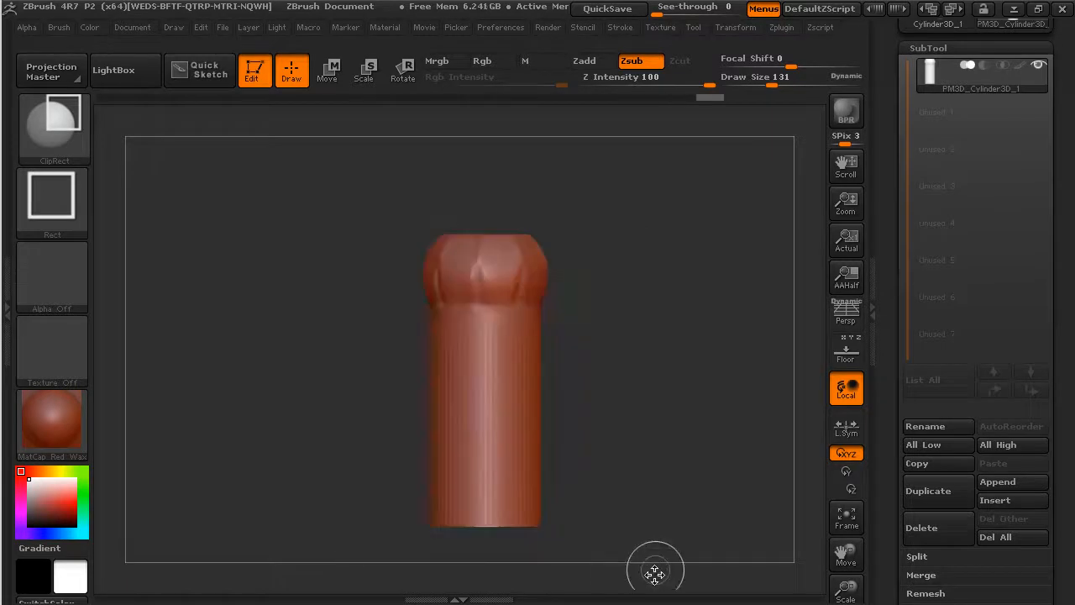
mouse_move(643, 317)
left_mouse_down("ctrl")
mouse_move(697, 391)
mouse_move(657, 375)
mouse_move(653, 305)
mouse_move(653, 319)
left_mouse_up("ctrl")
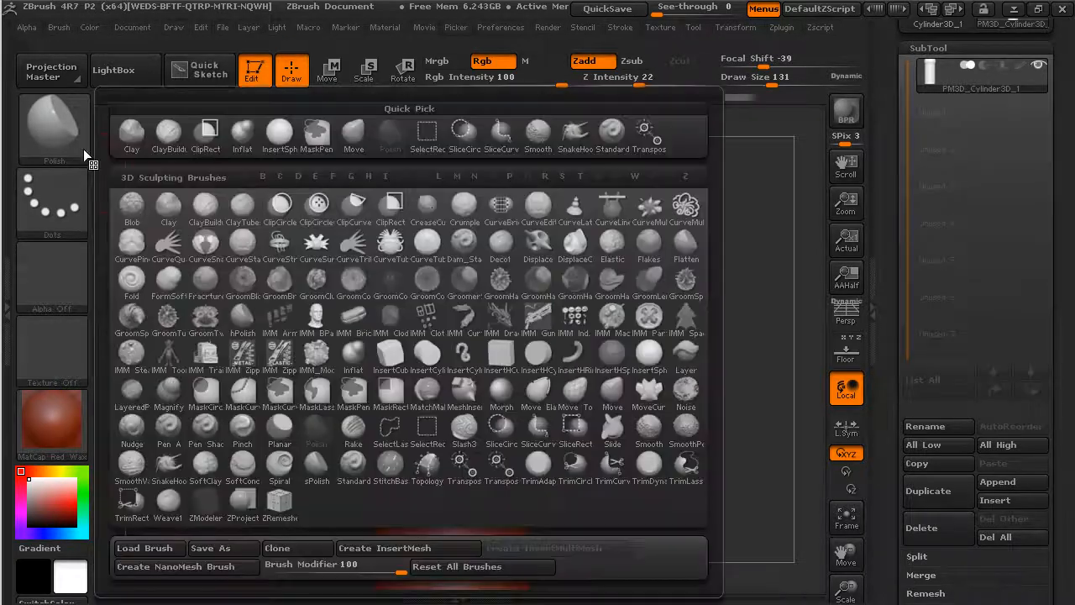
Switch the sculpting brush to CurveMultiTube and deactivate symmetry.
left_click(80, 148)
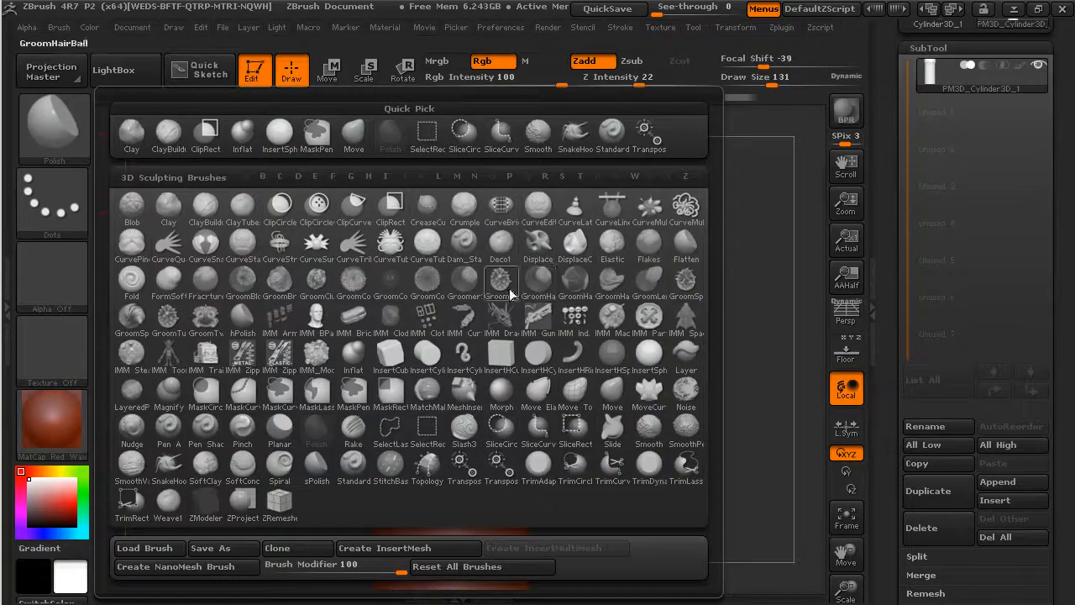
mouse_move(615, 254)
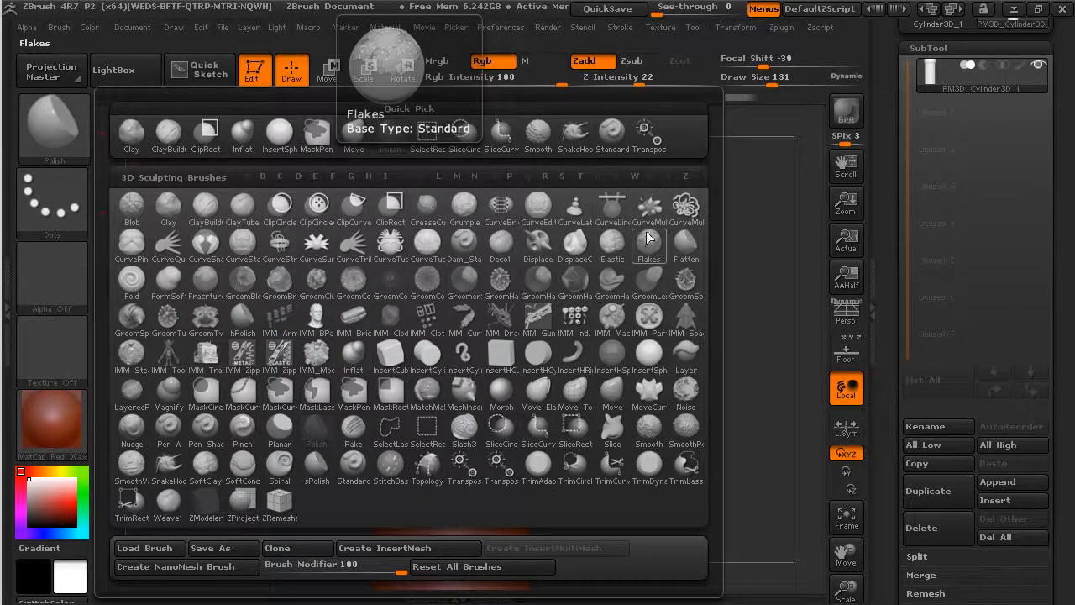
left_click(686, 210)
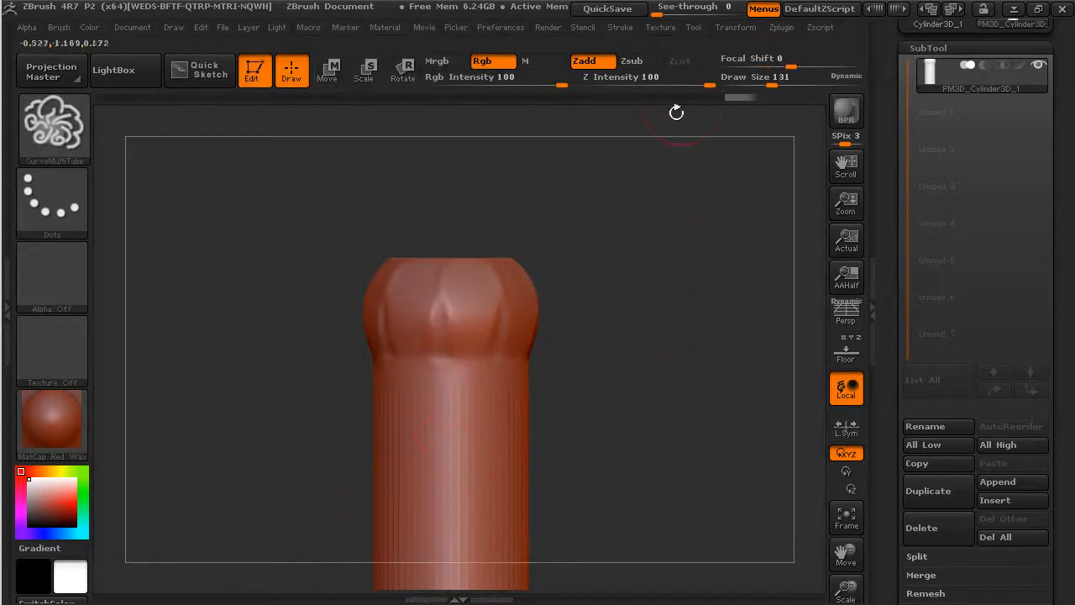
left_click(724, 27)
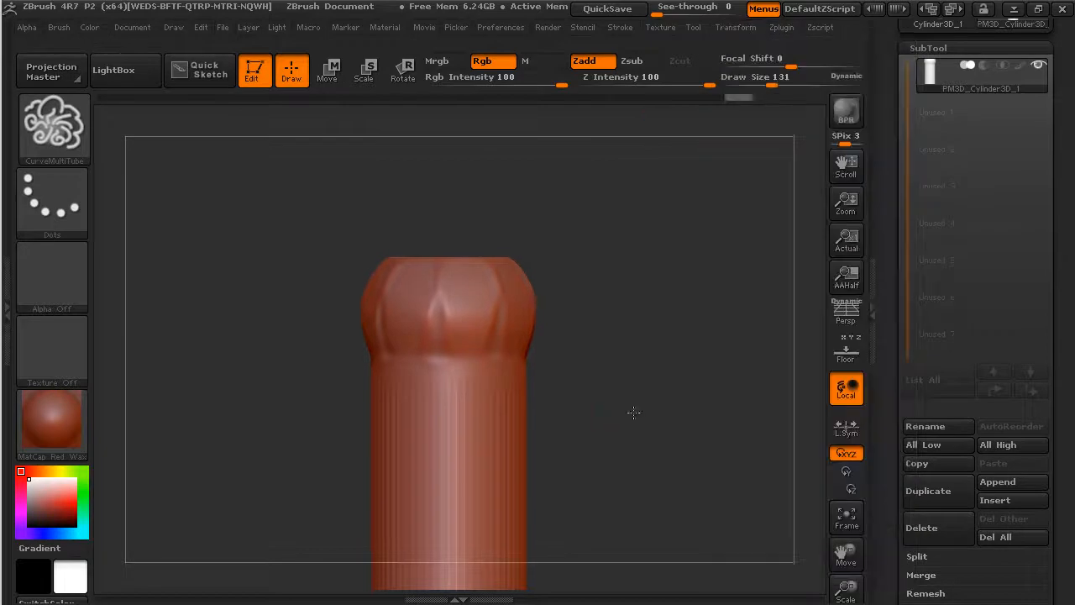
Wrap a tube ring around the cylinder below the dome with a straight horizontal curve and merge it using DynaMesh.
left_click_drag(636, 412, 633, 355)
left_click_drag(476, 372, 522, 372)
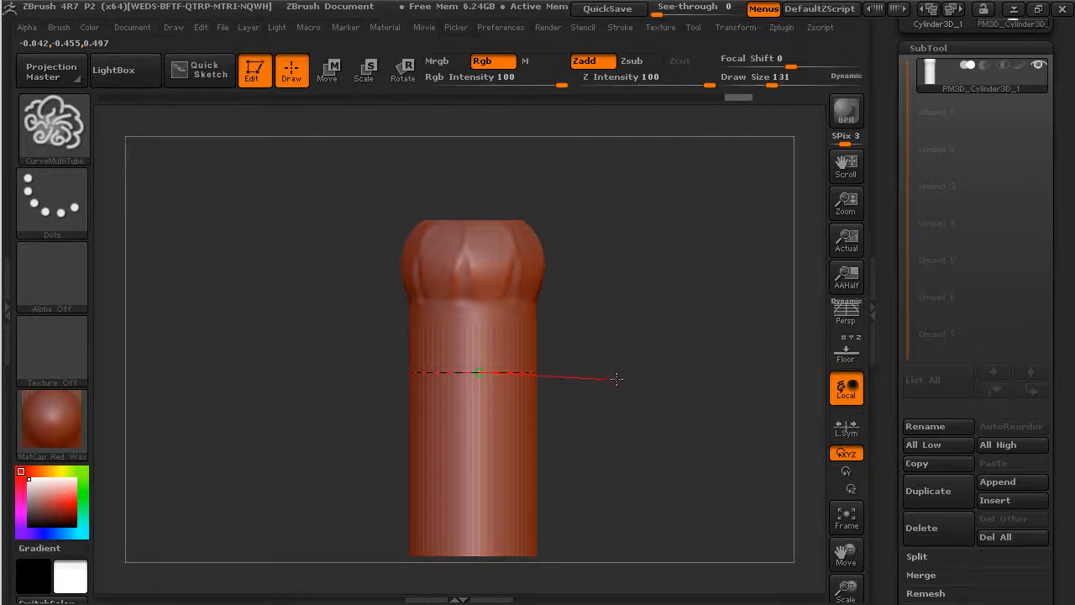
left_click_drag(616, 383, 706, 403)
mouse_move(654, 261)
left_mouse_down()
mouse_move(636, 345)
mouse_move(709, 379)
mouse_move(633, 397)
mouse_move(655, 297)
mouse_move(644, 311)
mouse_move(677, 309)
mouse_move(693, 358)
left_mouse_up()
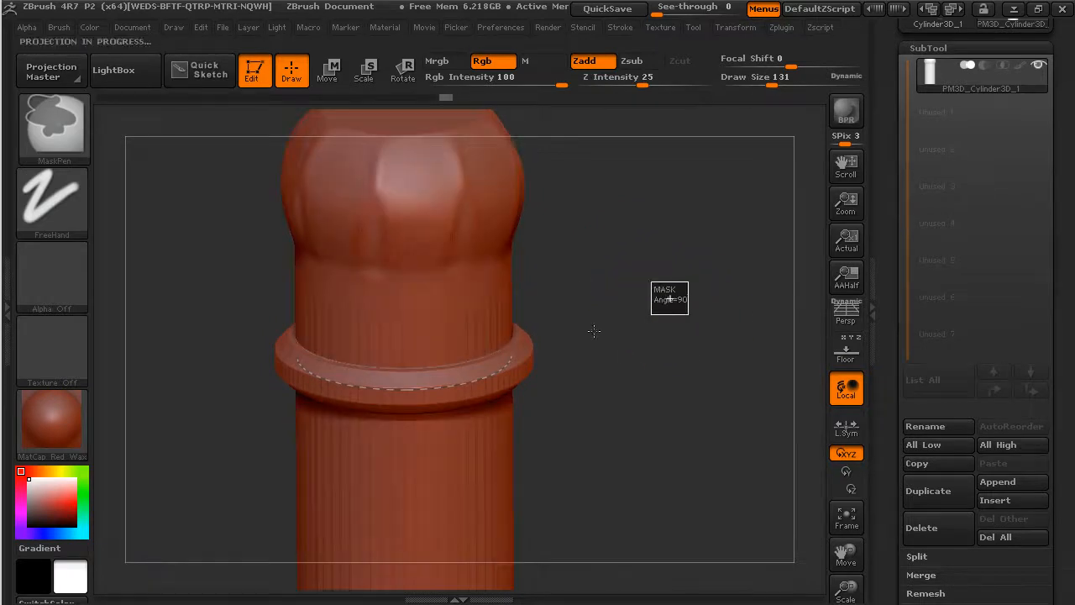
Insert a subtractive cylinder with the InsertCylinder brush at the centre of the dome's flat top.
left_click_drag(633, 338, 602, 302)
mouse_move(536, 316)
left_mouse_down("alt")
mouse_move(599, 286)
mouse_move(638, 294)
mouse_move(654, 252)
mouse_move(630, 344)
mouse_move(629, 316)
mouse_move(669, 297)
mouse_move(646, 371)
mouse_move(663, 349)
left_mouse_up("alt")
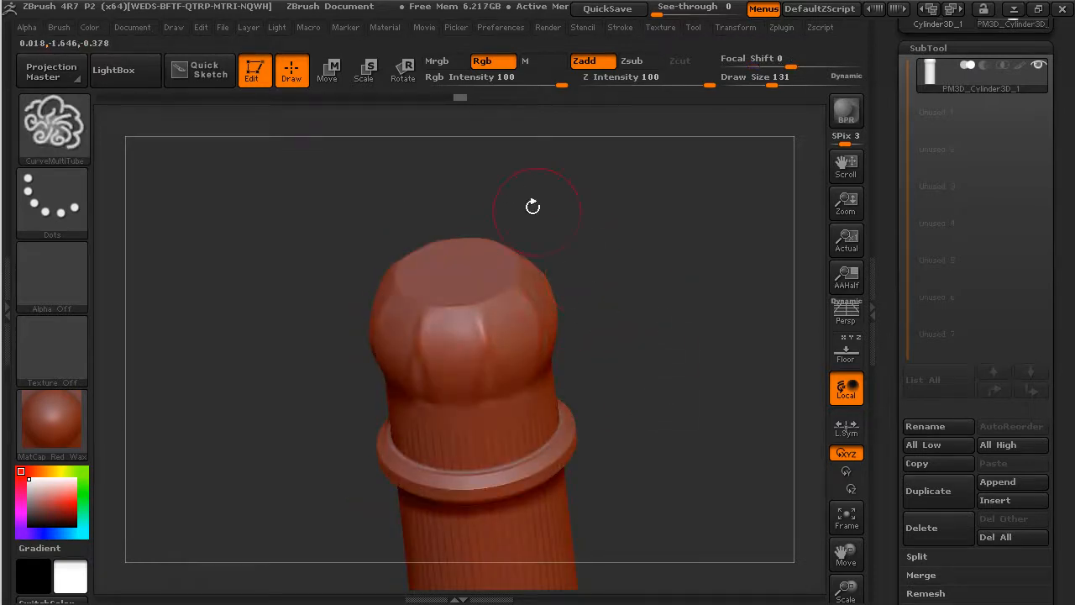
left_click_drag(631, 356, 653, 319, "shift")
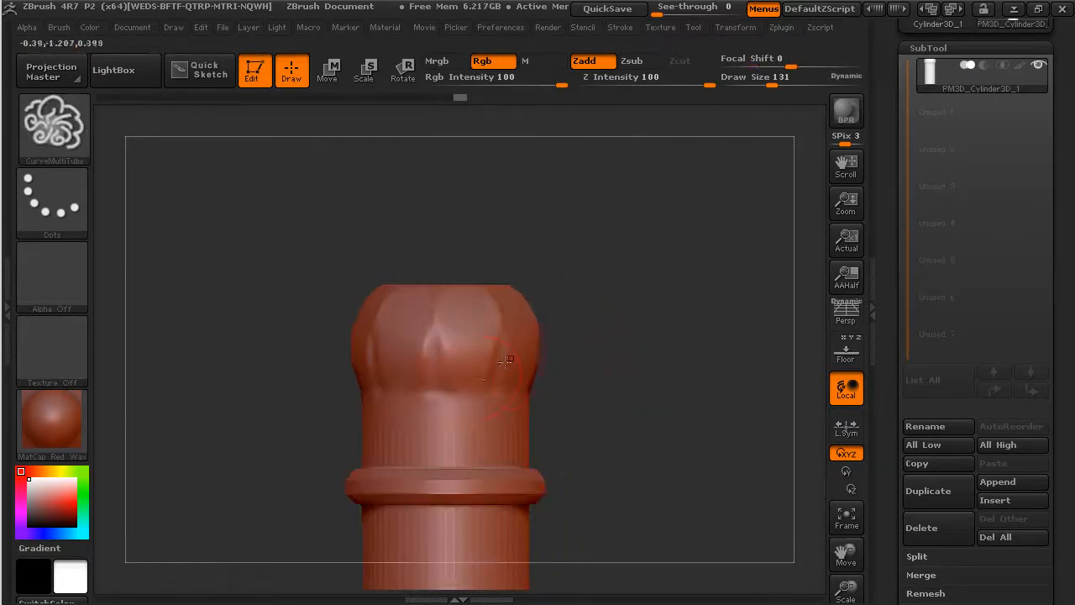
left_click_drag(580, 325, 536, 275)
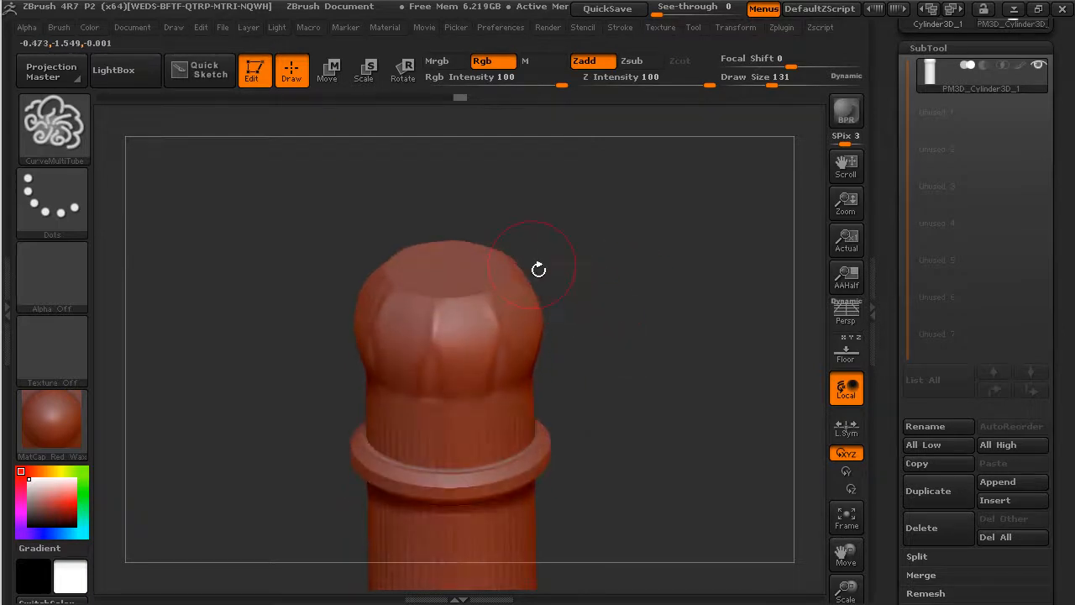
left_click_drag(579, 160, 643, 322, "alt")
mouse_move(620, 325)
left_mouse_down()
mouse_move(630, 372)
mouse_move(636, 314)
mouse_move(633, 400)
mouse_move(614, 403)
mouse_move(616, 284)
mouse_move(557, 298)
mouse_move(579, 328)
mouse_move(627, 343)
mouse_move(624, 269)
left_mouse_up()
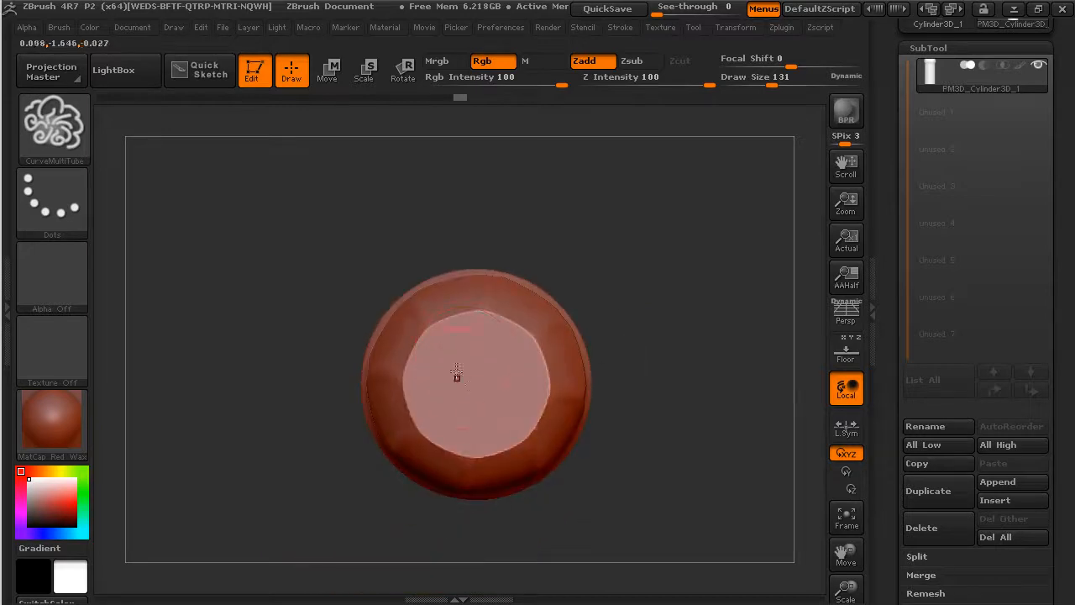
left_click(47, 114)
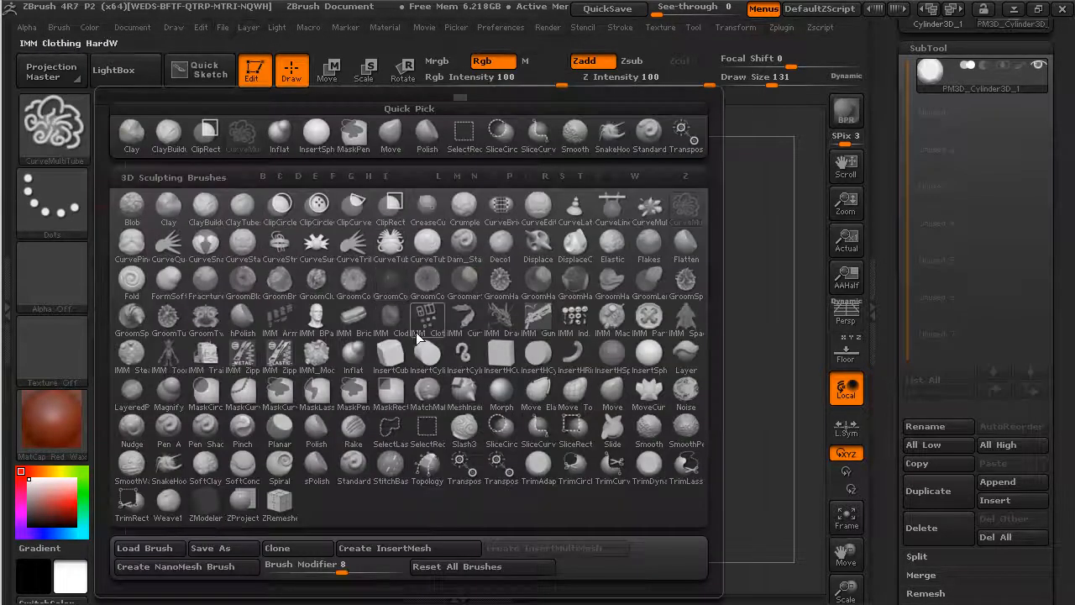
left_click(437, 356)
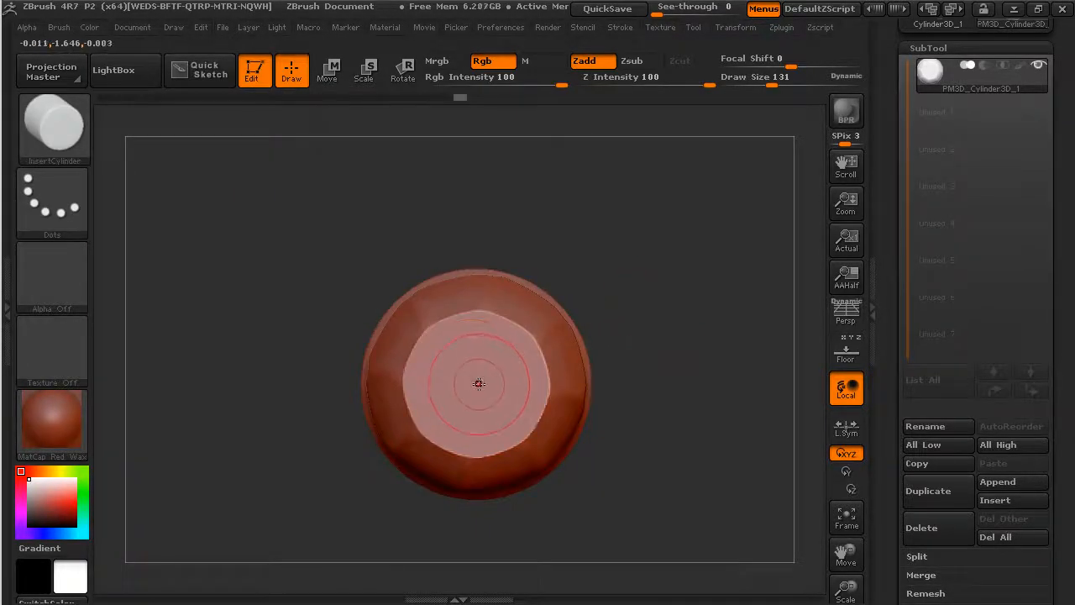
left_click_drag(477, 383, 540, 418, "alt")
Move the inserted cylinder down into the dome and remesh with DynaMesh to subtract a round recess.
left_click_drag(687, 425, 677, 321)
key("w")
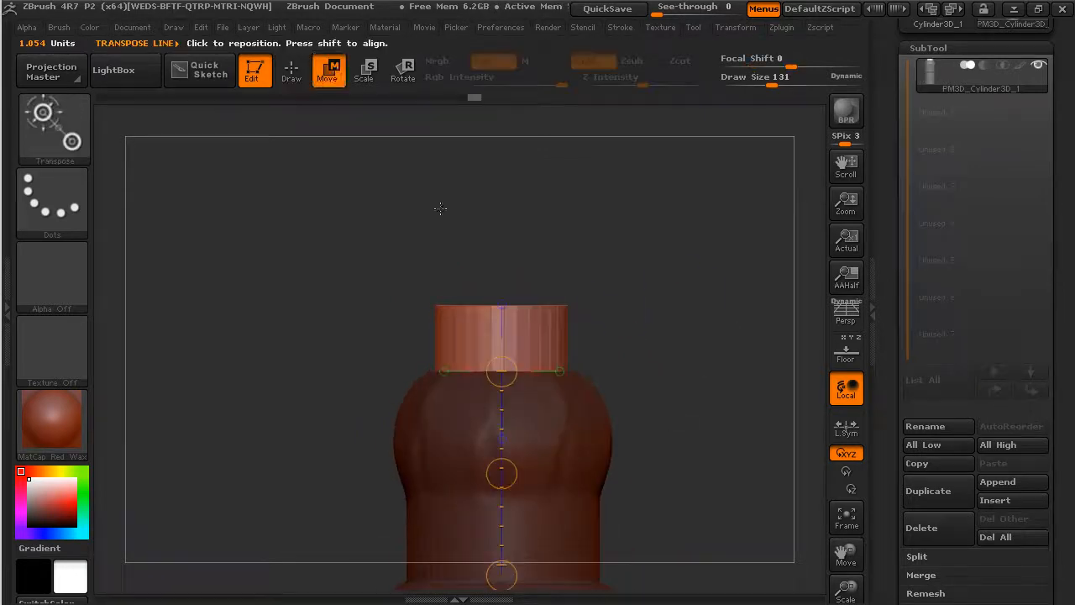
left_click_drag(502, 473, 501, 448)
mouse_move(660, 384)
left_mouse_down()
mouse_move(677, 347)
mouse_move(607, 343)
left_mouse_up()
key("q")
key("ctrl")
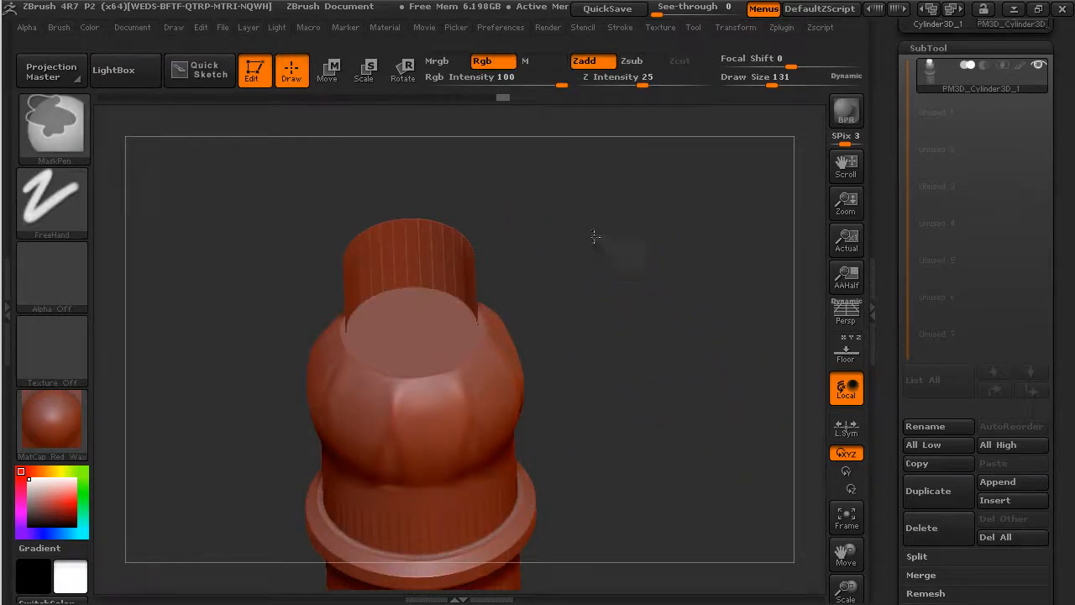
left_click_drag(592, 236, 669, 352, "ctrl")
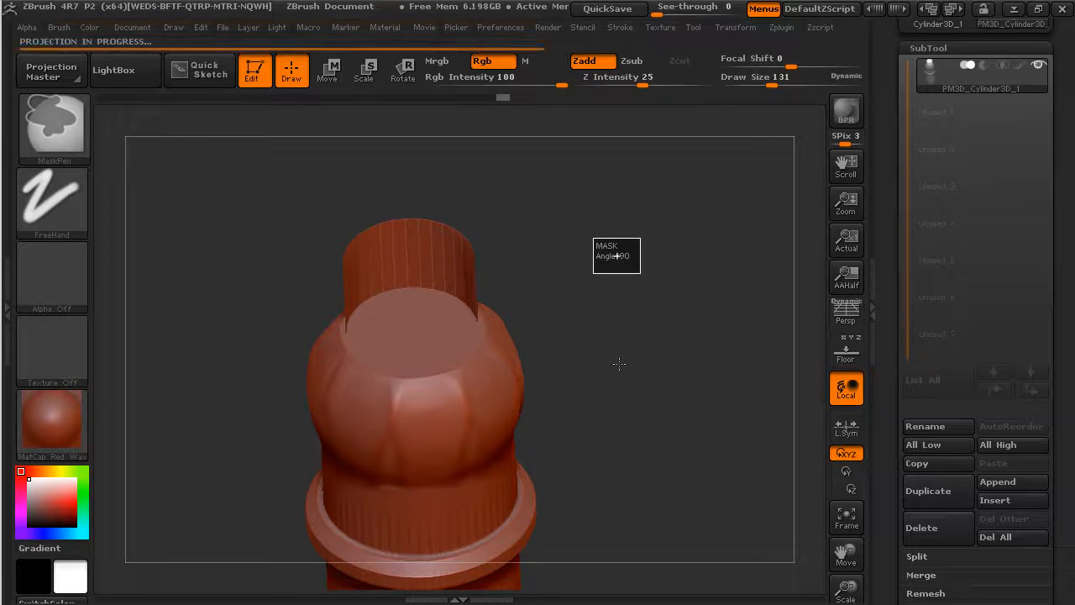
Load the PlanarCut brush from LightBox's Planar brush folder and reactivate radial symmetry.
mouse_move(601, 292)
left_mouse_down()
mouse_move(600, 331)
mouse_move(400, 304)
left_mouse_up()
left_click_drag(509, 284, 477, 350)
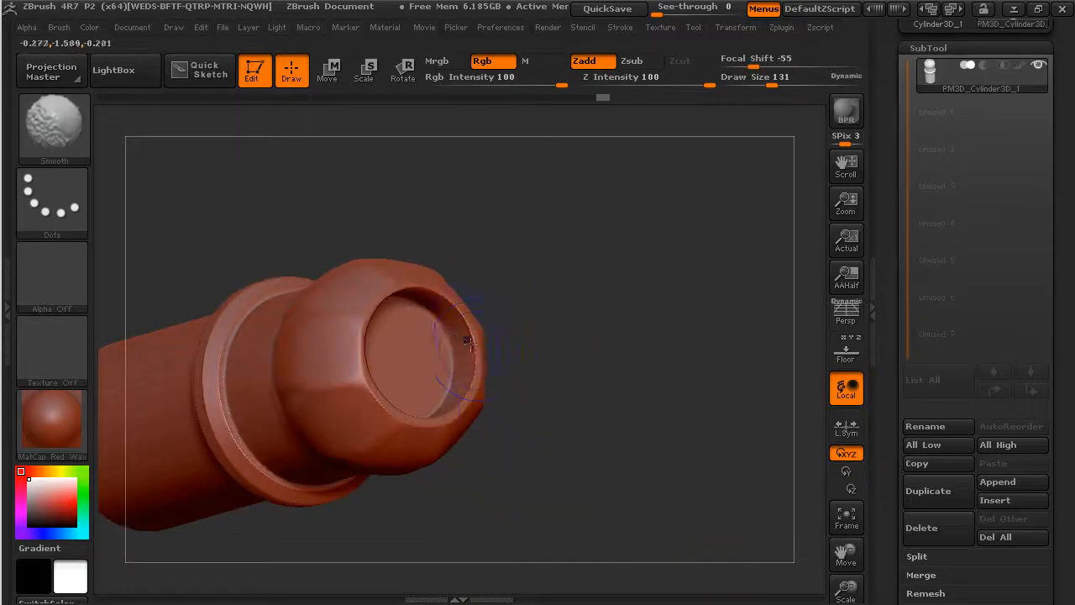
mouse_move(577, 362)
left_mouse_down()
mouse_move(607, 377)
mouse_move(569, 257)
mouse_move(596, 343)
mouse_move(585, 315)
mouse_move(593, 387)
mouse_move(610, 338)
mouse_move(652, 392)
mouse_move(694, 351)
left_mouse_up()
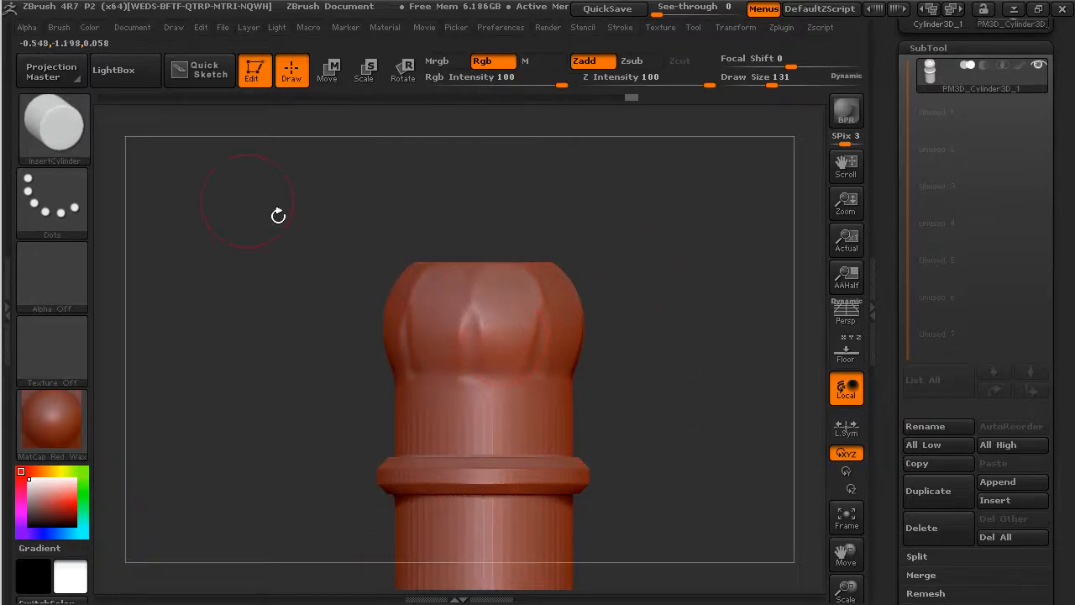
left_click(122, 77)
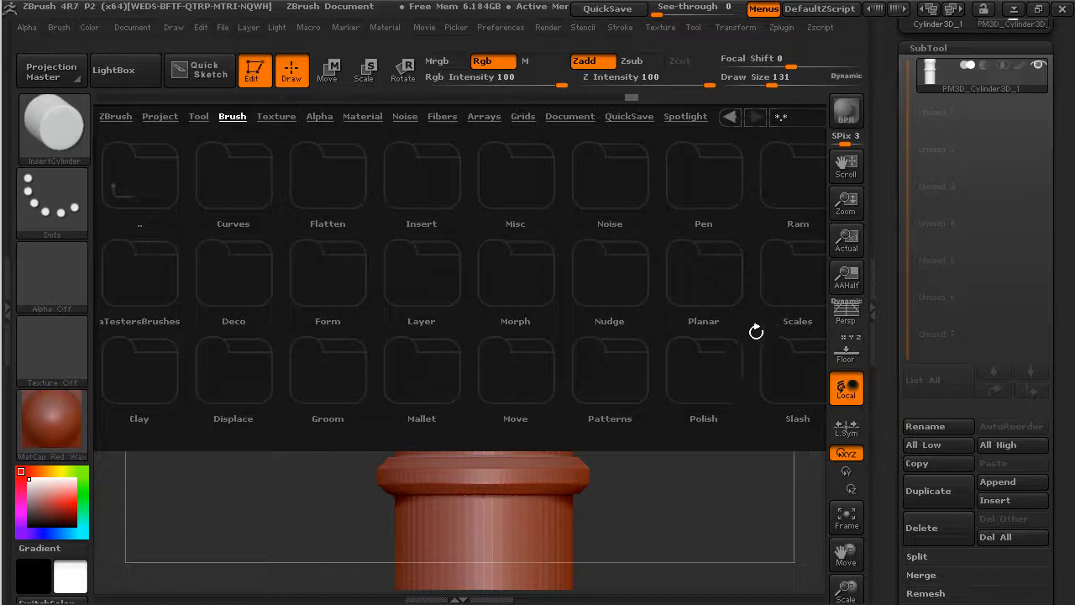
left_click(716, 307)
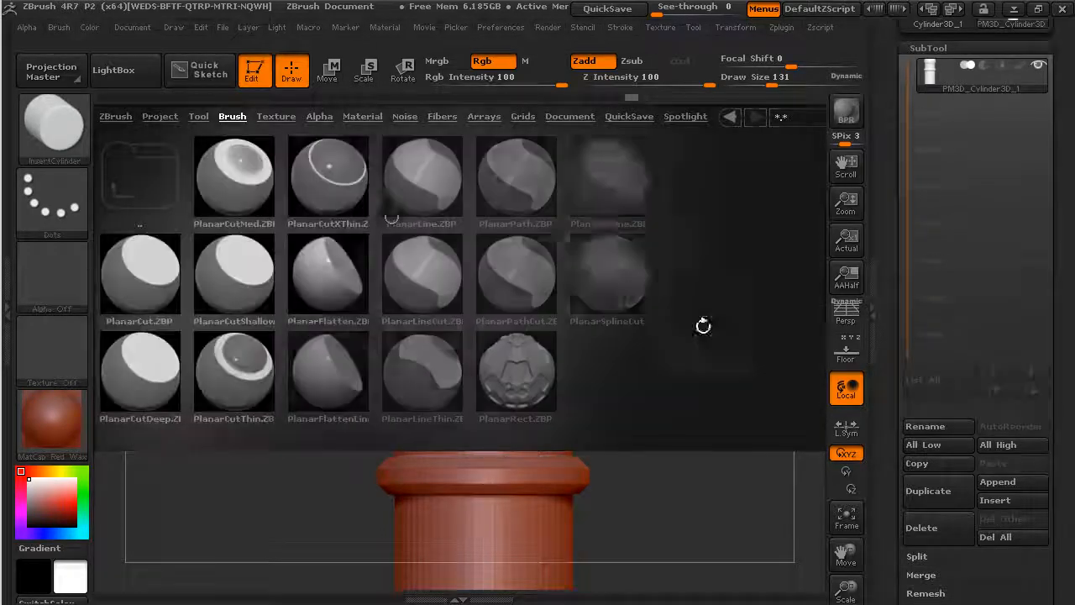
double_click(223, 270)
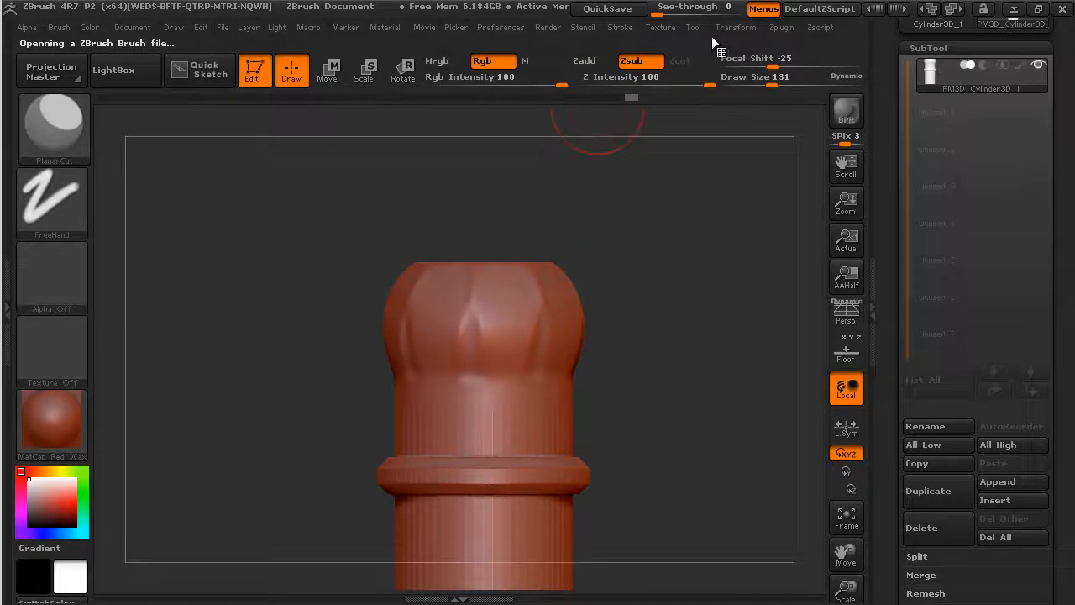
left_click(736, 27)
left_click(798, 438)
Cut flat radial facets around the upper and lower parts of the dome with PlanarCut and remesh with DynaMesh.
left_click_drag(501, 313, 504, 326)
left_click_drag(576, 281, 512, 284)
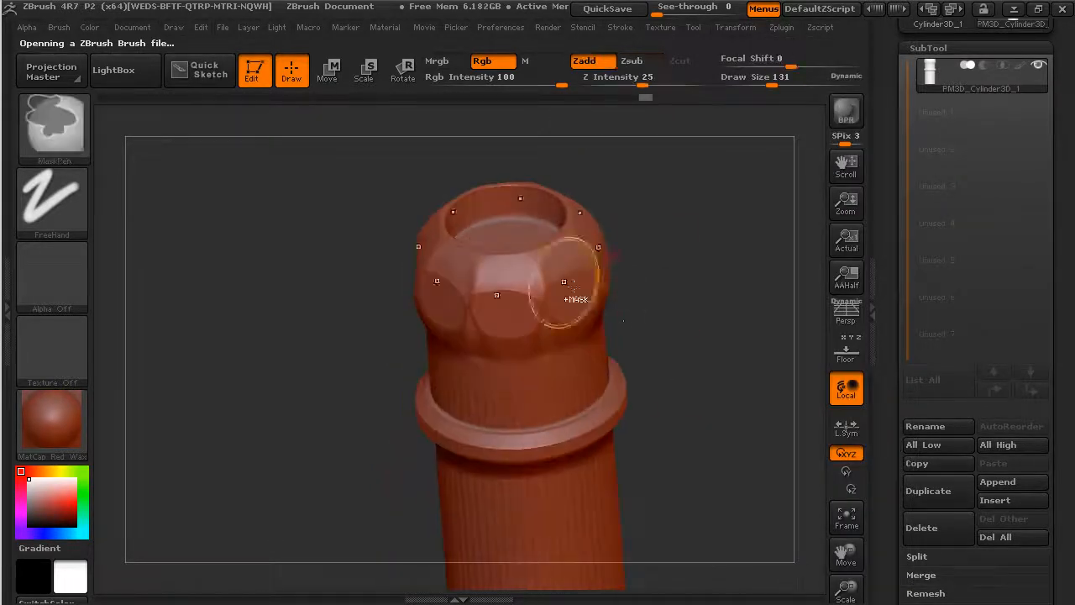
left_click_drag(696, 311, 504, 286)
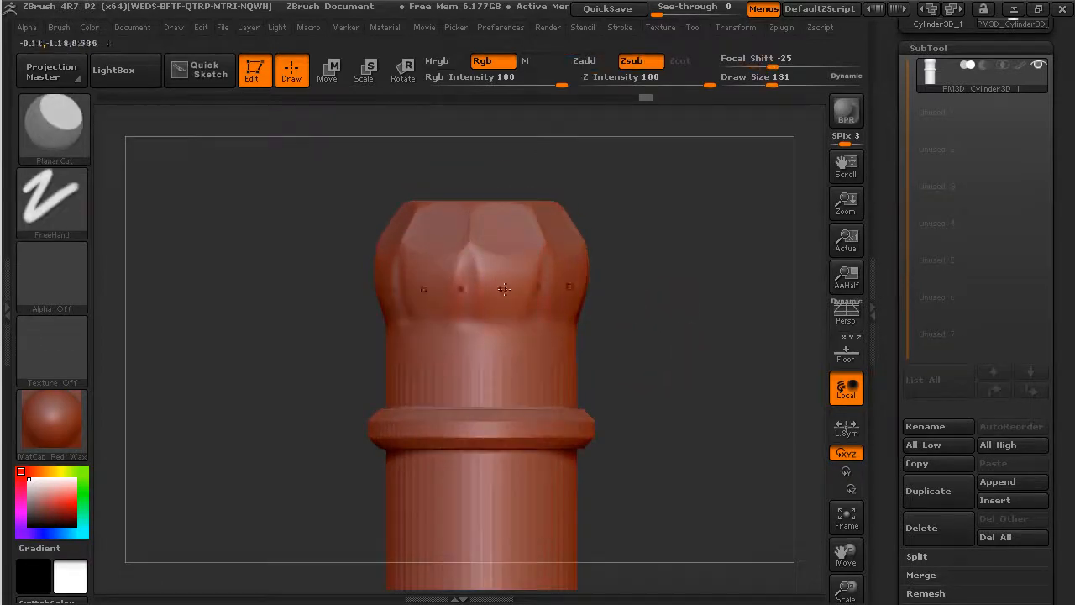
left_click_drag(596, 281, 599, 367)
mouse_move(656, 315)
left_mouse_down()
mouse_move(643, 315)
mouse_move(708, 348)
mouse_move(665, 348)
mouse_move(666, 306)
mouse_move(624, 312)
mouse_move(597, 362)
left_mouse_up()
key("ctrl")
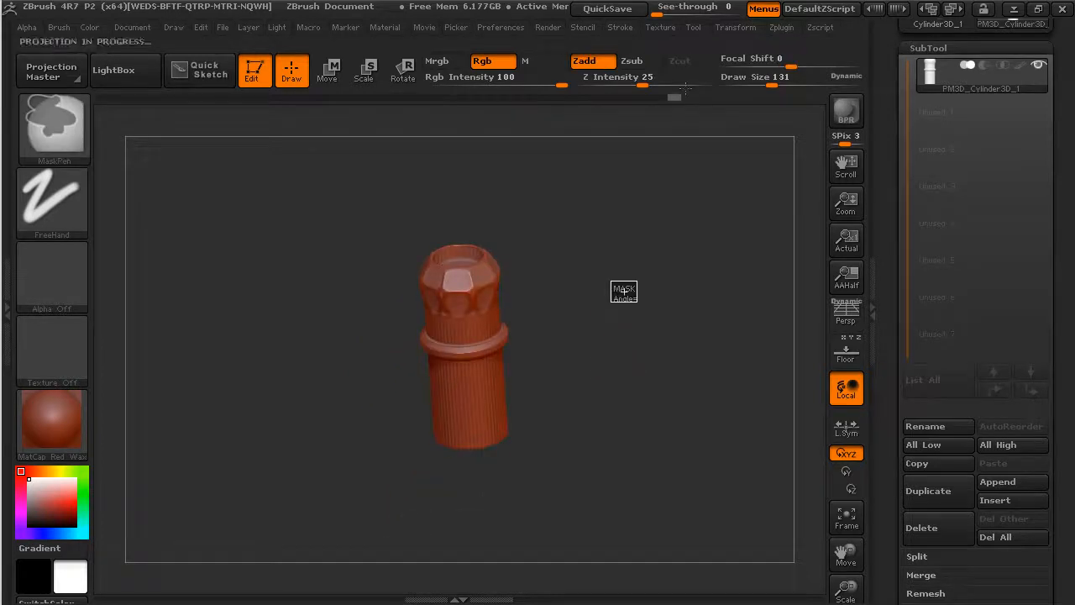
left_click_drag(589, 282, 634, 333, "alt")
left_click_drag(882, 443, 895, 312)
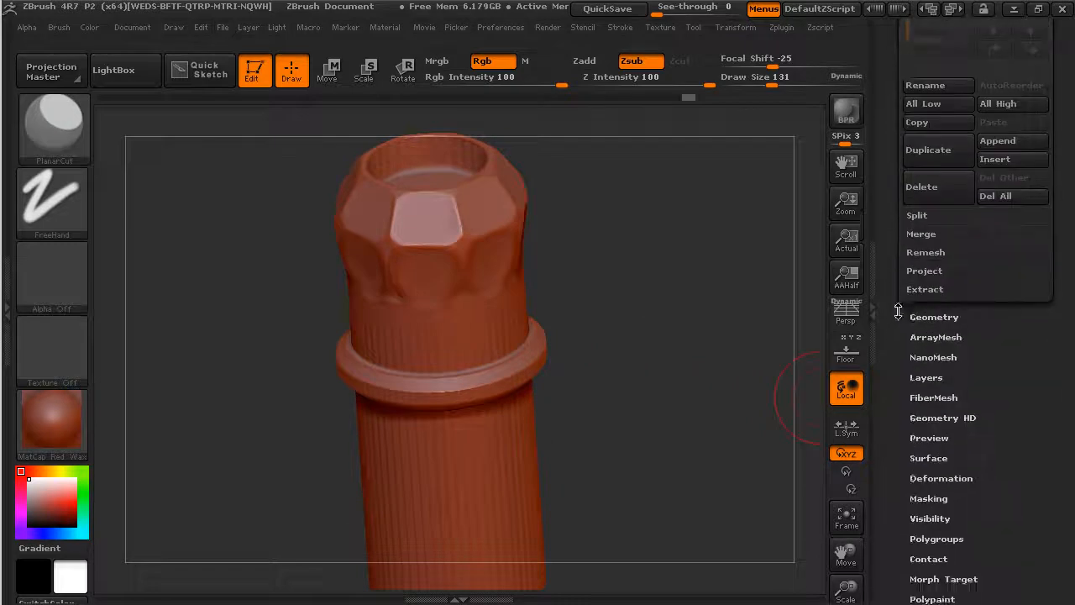
left_click_drag(666, 353, 643, 280)
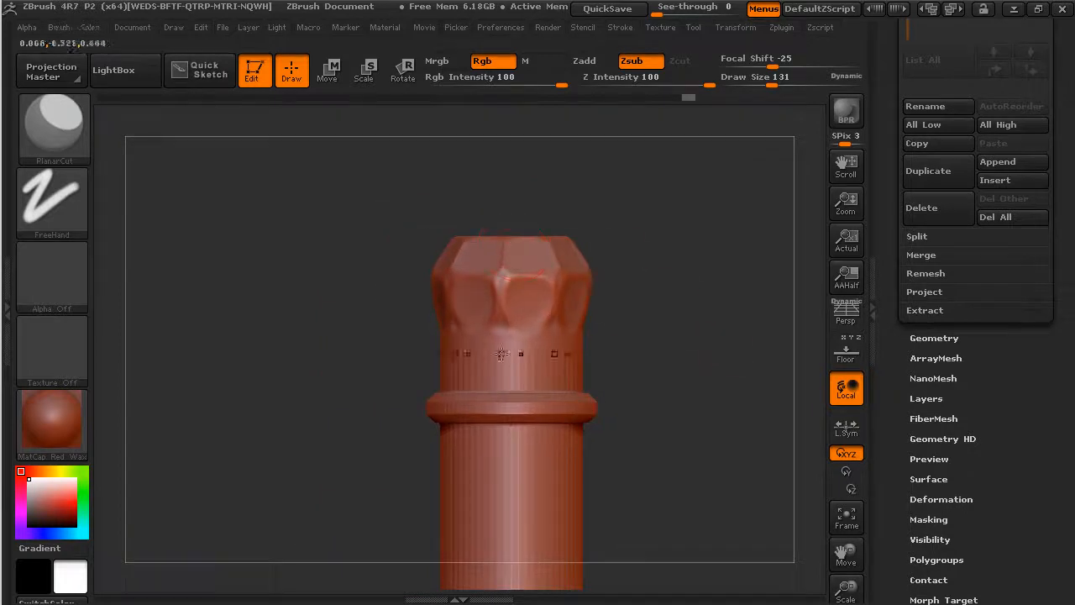
left_click_drag(660, 336, 599, 322, "alt")
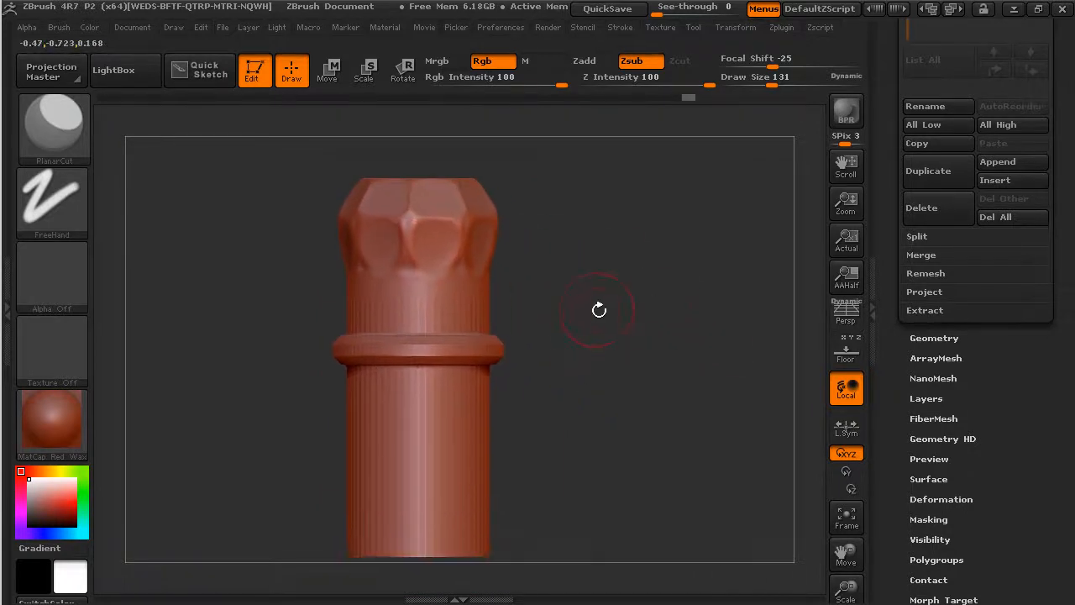
left_click_drag(628, 303, 553, 309)
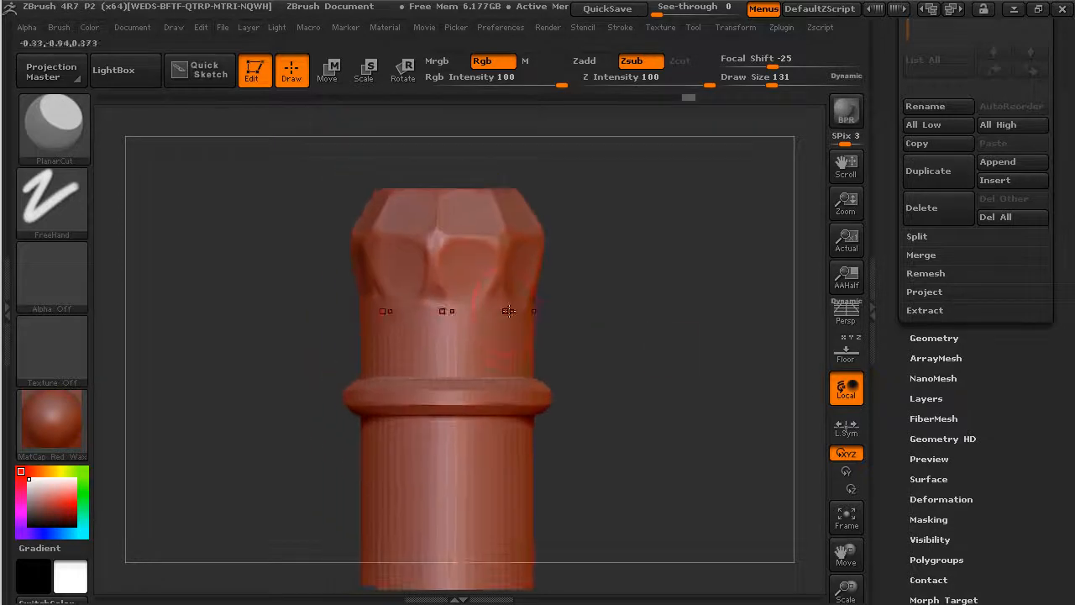